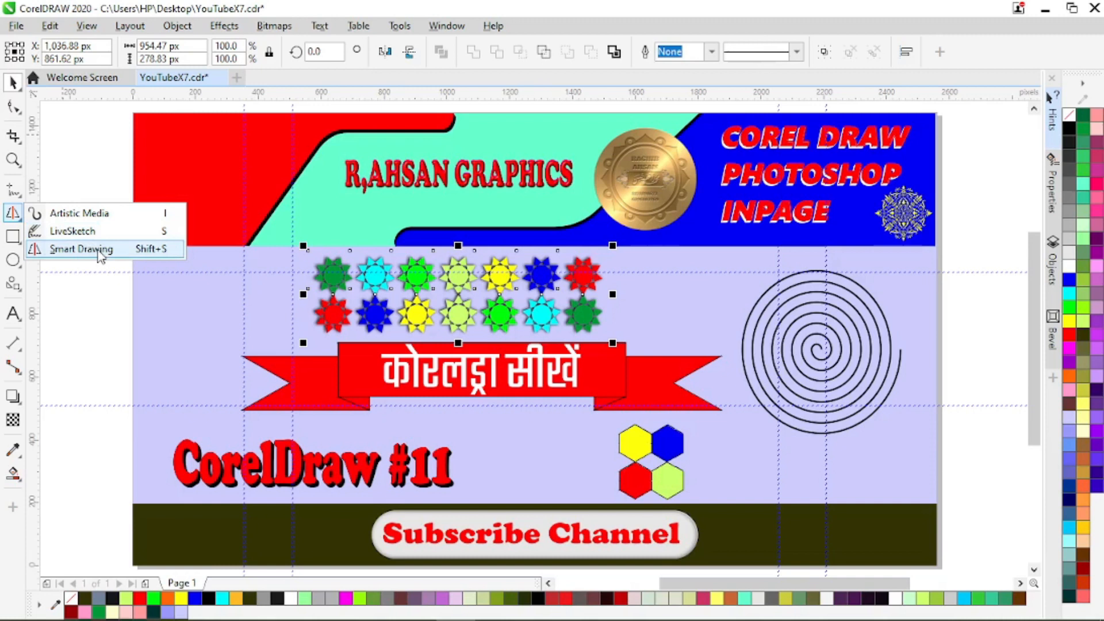
Step: Sketch two small rounded closed loops at the banner's edge beside the red ribbon with LiveSketch
click(104, 300)
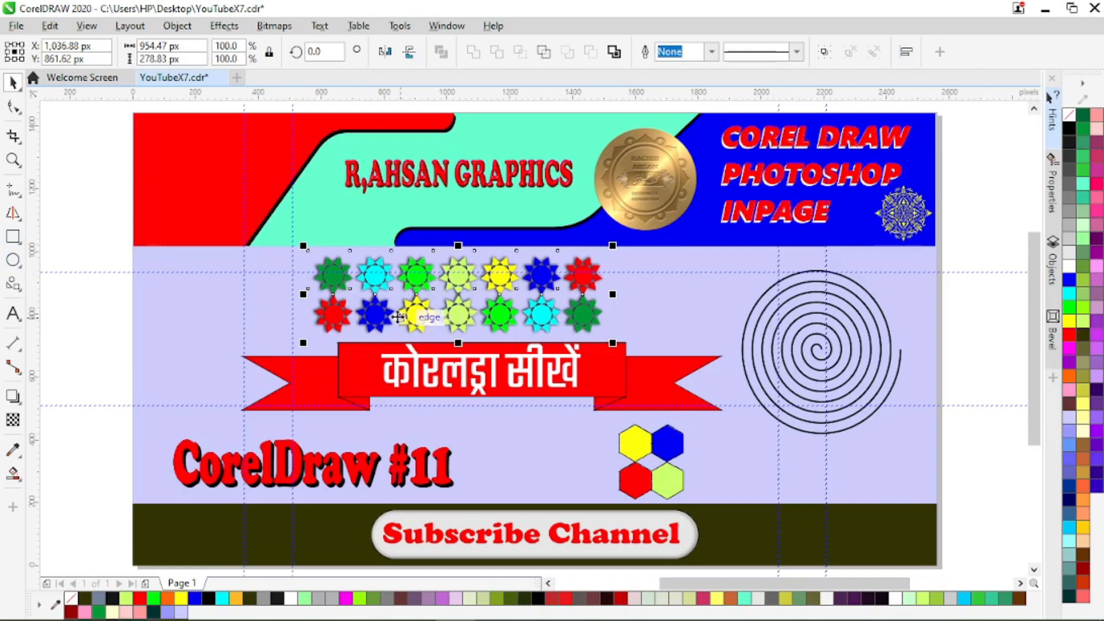
key(s)
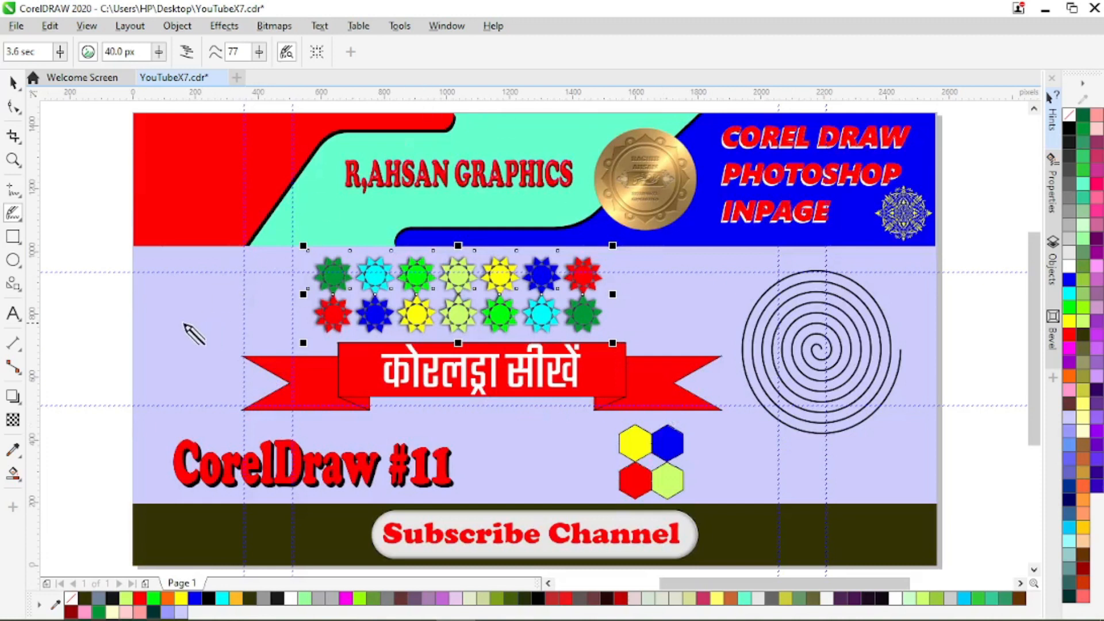
mouse_move(156, 317)
mouse_down()
mouse_move(169, 291)
mouse_move(191, 286)
mouse_move(208, 326)
mouse_up()
drag(198, 386, 192, 369)
drag(192, 370, 195, 363)
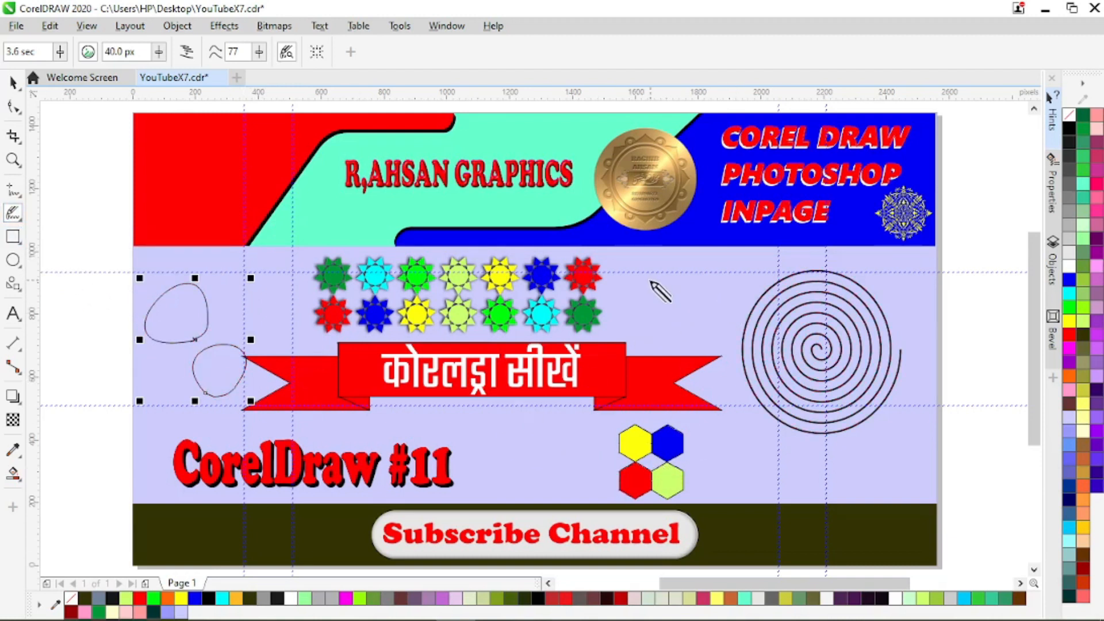
Step: Sketch a circle about 321 by 300 px between the coloured stars and the spiral with LiveSketch and fill it red
mouse_move(664, 262)
mouse_down()
mouse_move(717, 259)
mouse_move(730, 286)
mouse_move(733, 308)
mouse_move(711, 345)
mouse_move(676, 352)
mouse_move(639, 326)
mouse_move(632, 285)
mouse_move(672, 259)
mouse_up()
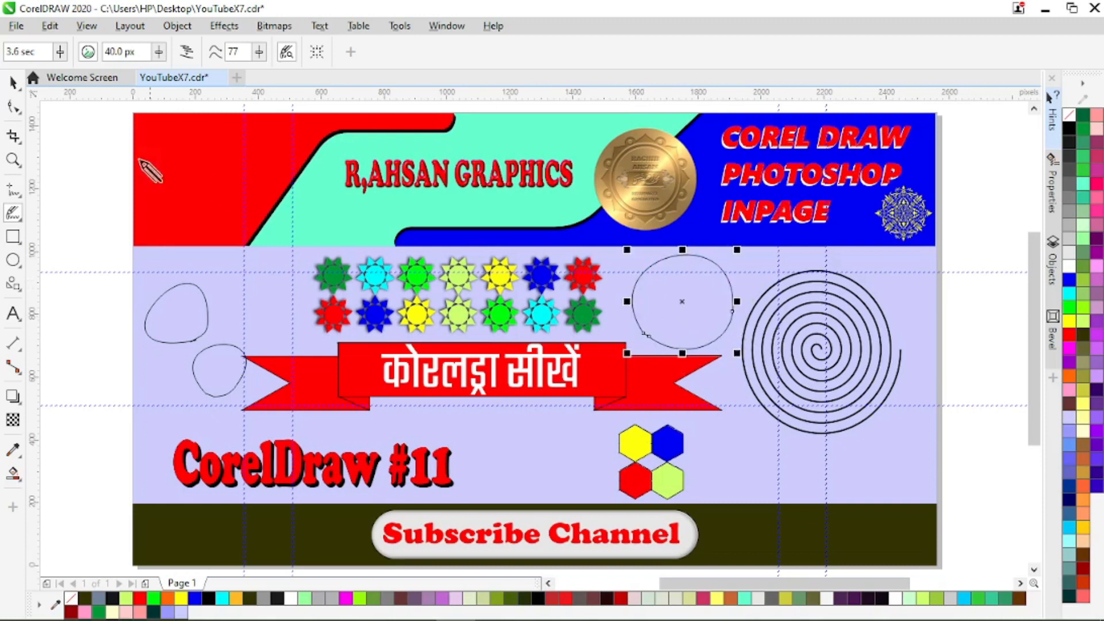
click(13, 84)
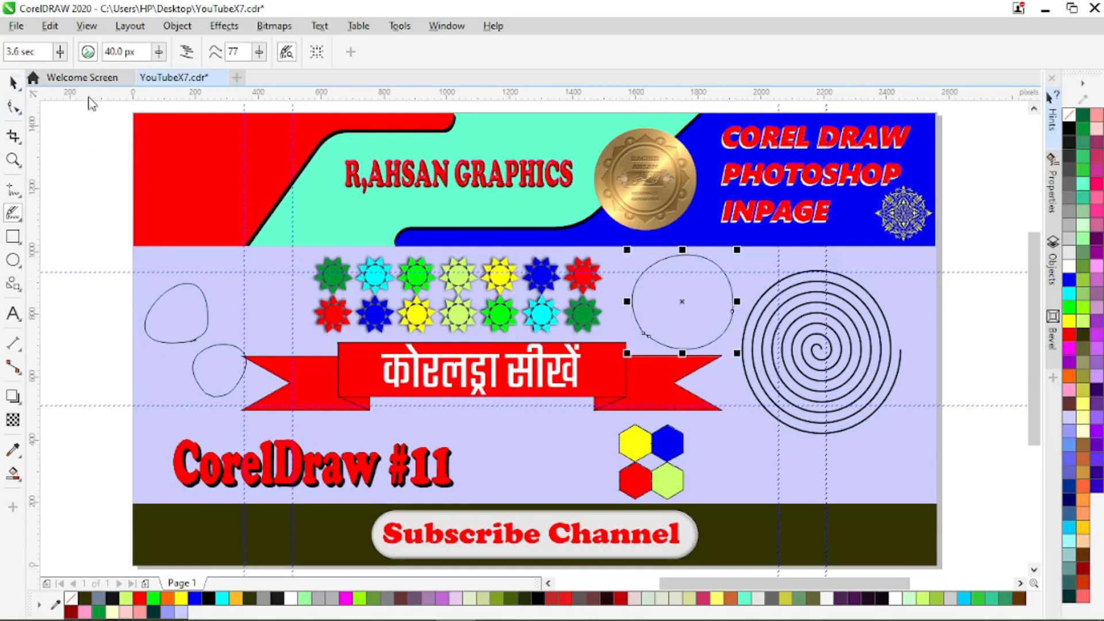
click(1068, 335)
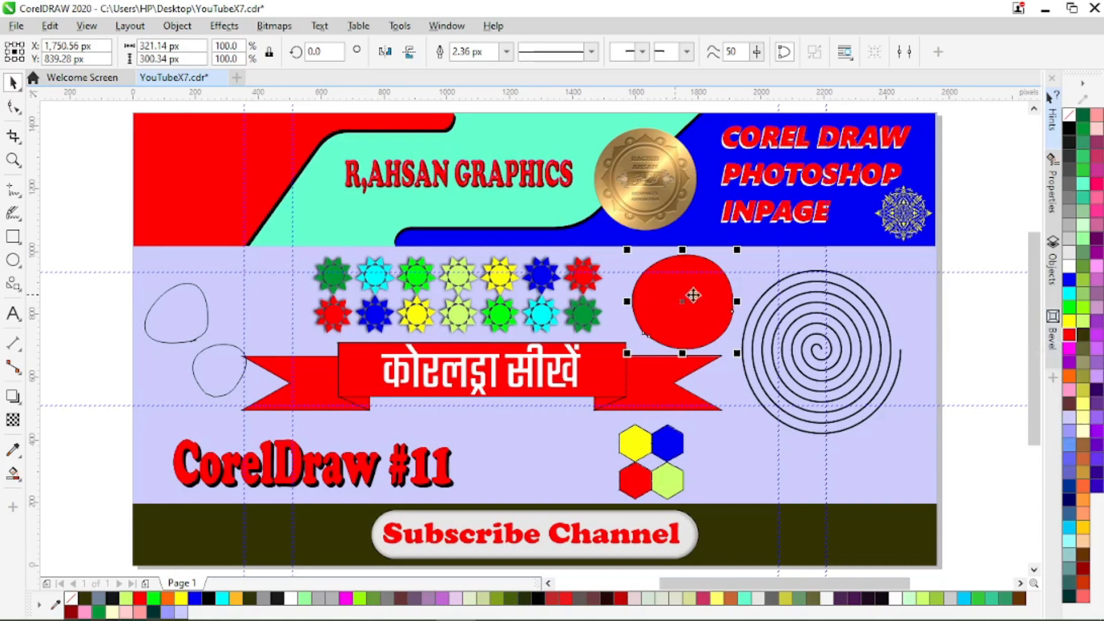
Step: Delete the red circle and the two sketched loops beside the ribbon
right_click(680, 307)
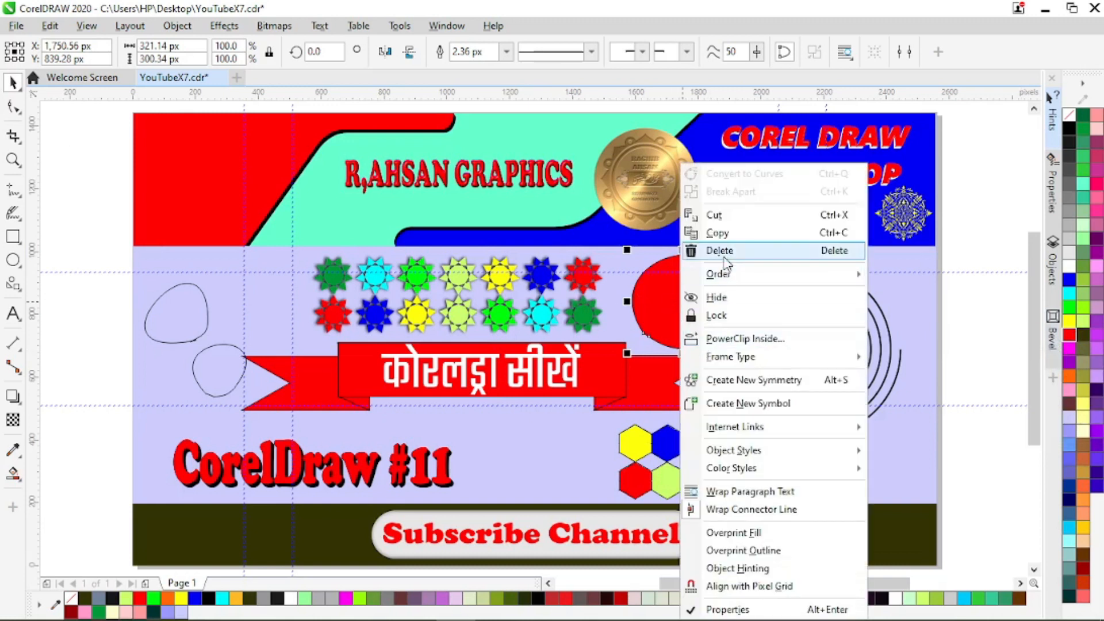
click(720, 250)
drag(89, 247, 276, 405)
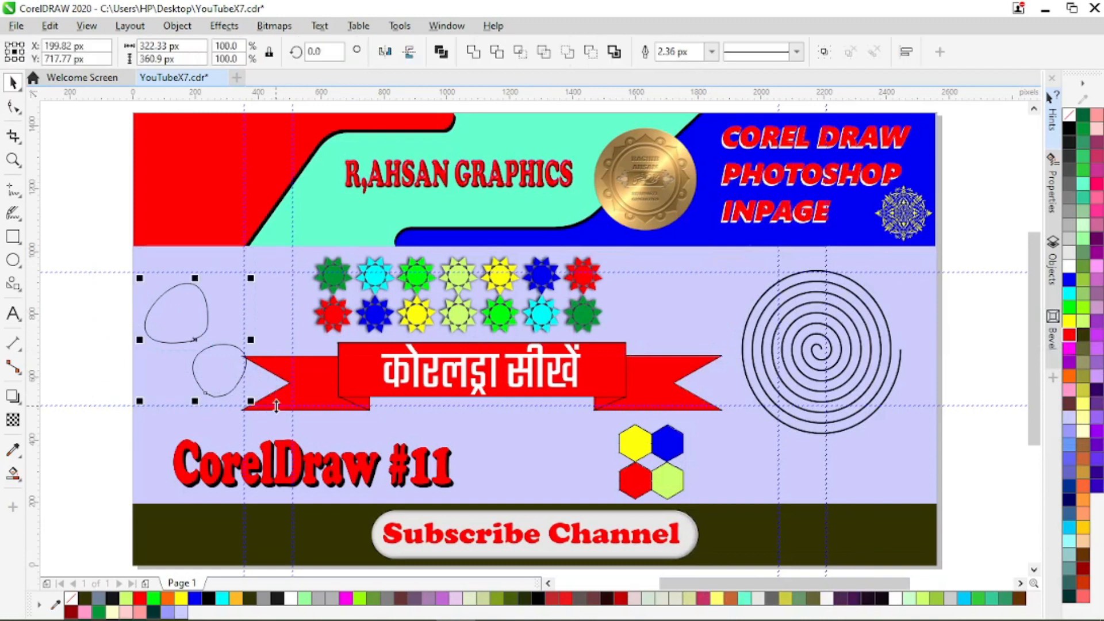
key(Delete)
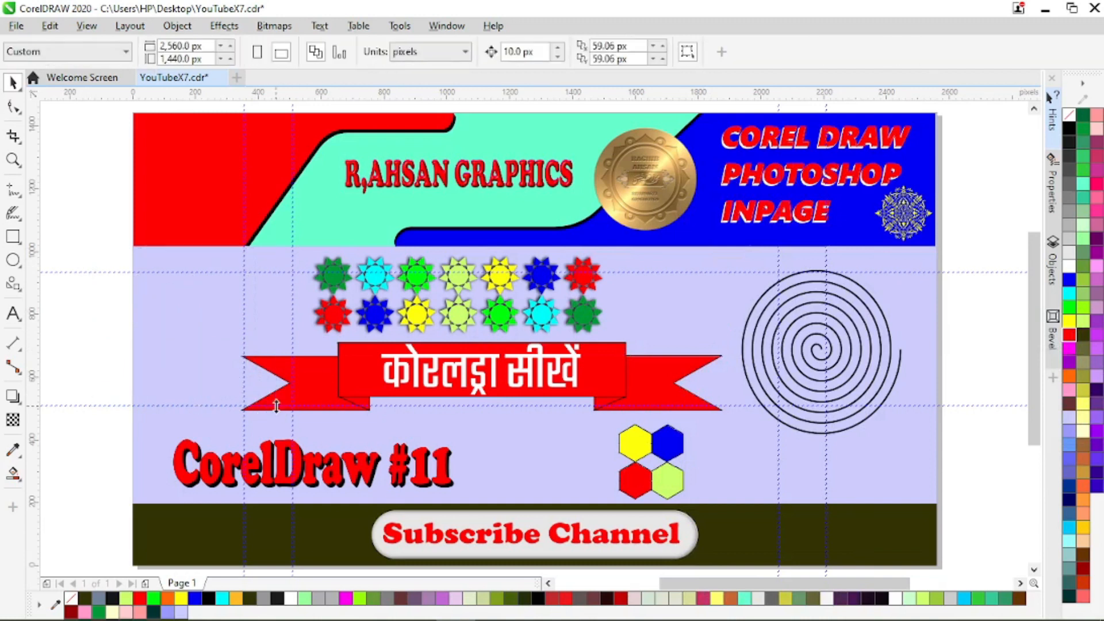
Step: Draw a circle, a tilted square and a slanted ellipse about 615 by 306 px at the banner's edge with Smart Drawing
click(13, 212)
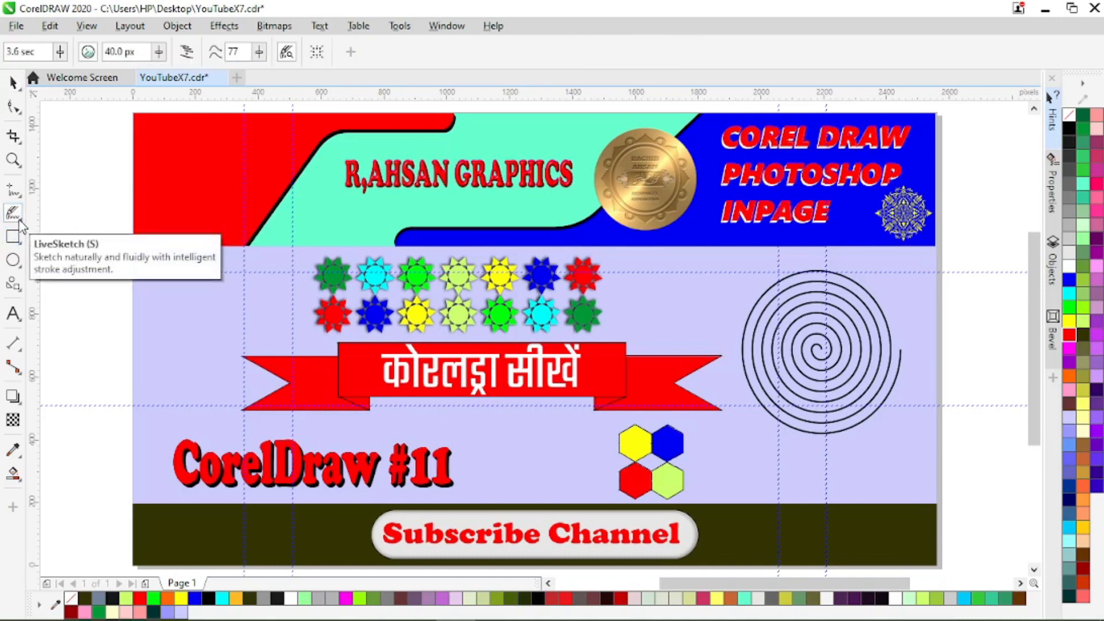
click(19, 219)
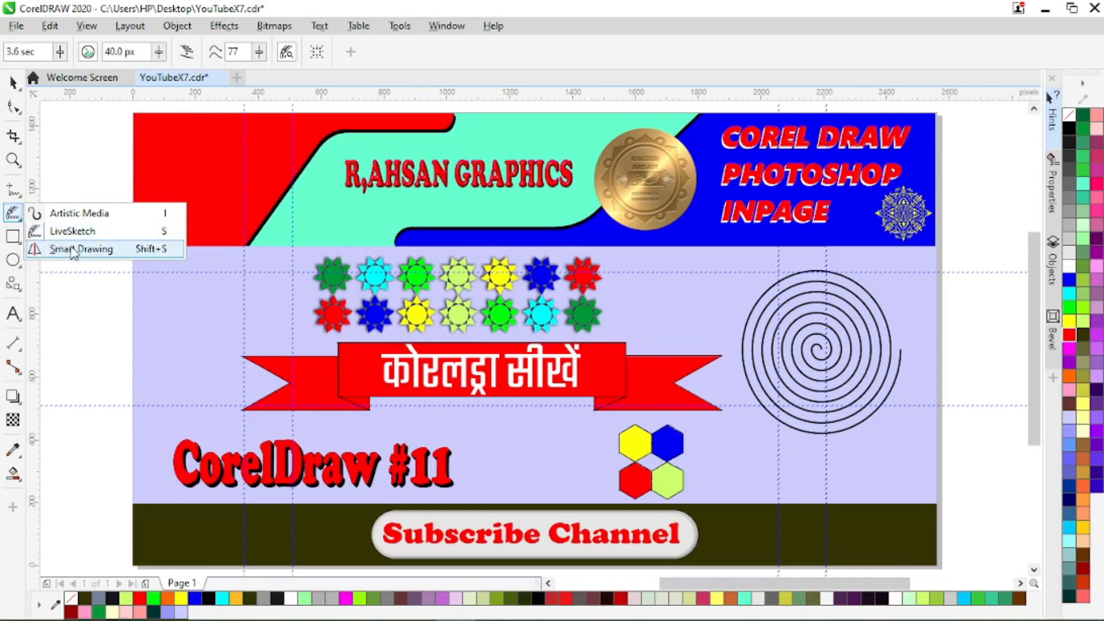
click(73, 249)
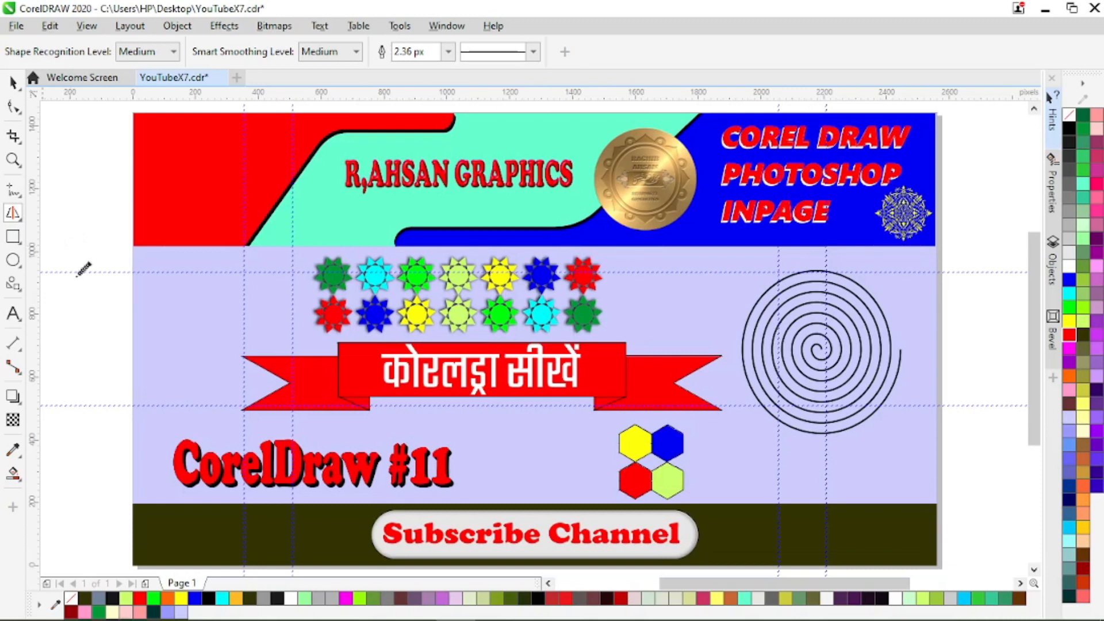
mouse_move(152, 290)
mouse_down()
mouse_move(147, 384)
mouse_move(118, 352)
mouse_move(114, 322)
mouse_move(144, 292)
mouse_up()
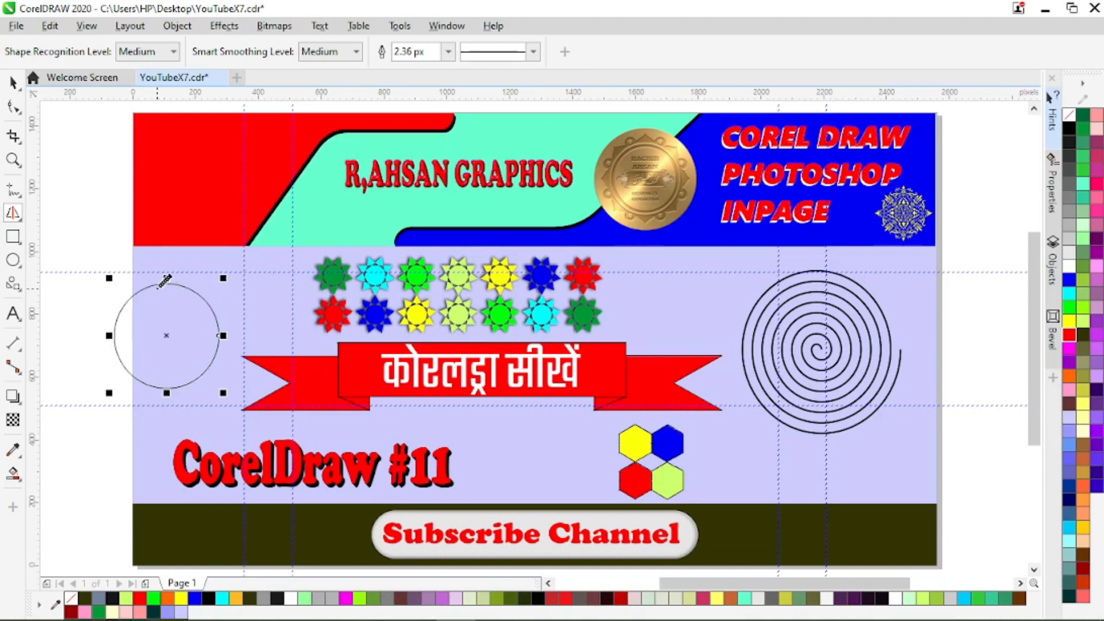
mouse_move(110, 170)
mouse_down()
mouse_move(209, 185)
mouse_move(191, 280)
mouse_move(117, 271)
mouse_move(93, 253)
mouse_move(114, 168)
mouse_up()
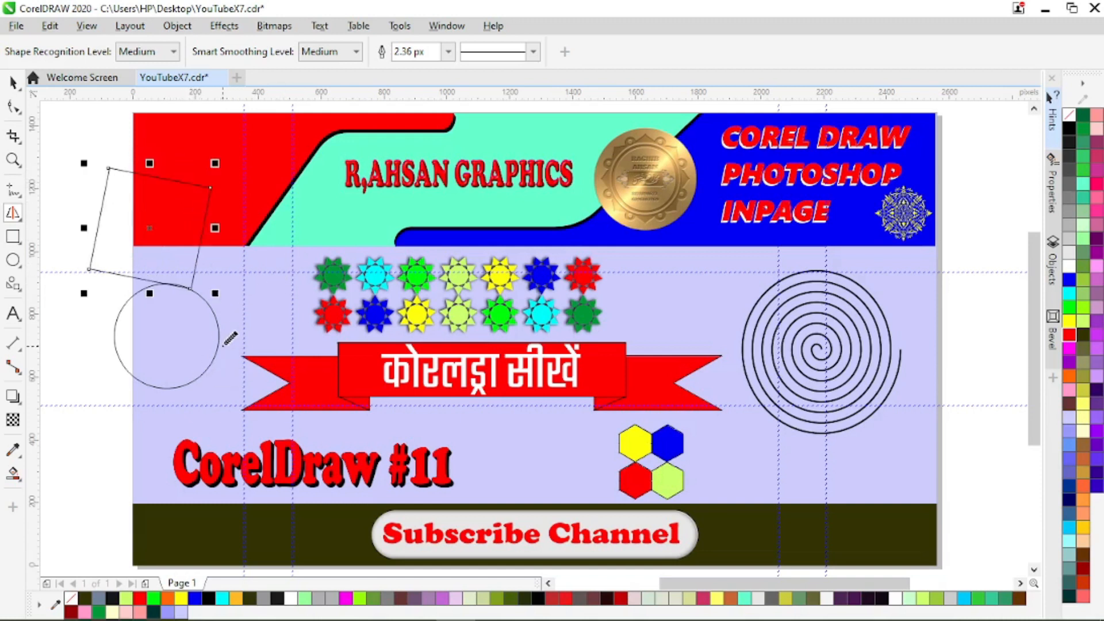
mouse_move(87, 332)
mouse_down()
mouse_move(206, 301)
mouse_move(248, 318)
mouse_move(251, 338)
mouse_move(244, 358)
mouse_move(160, 393)
mouse_move(80, 397)
mouse_move(68, 383)
mouse_move(92, 332)
mouse_move(169, 327)
mouse_up()
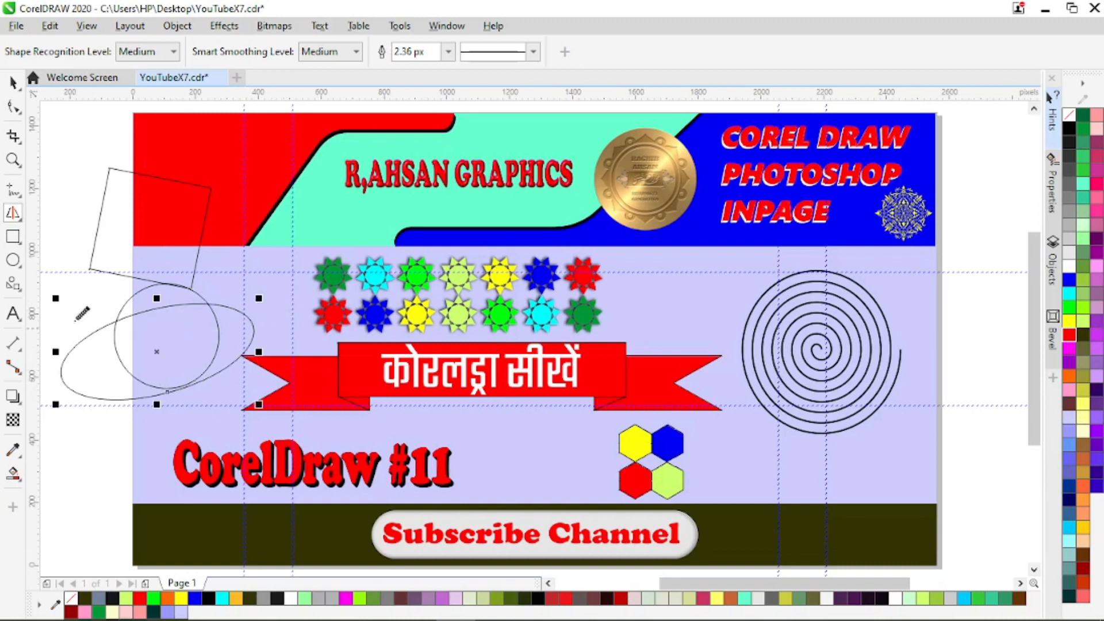
Step: Delete the circle, tilted square and slanted ellipse drawn with Smart Drawing
click(12, 83)
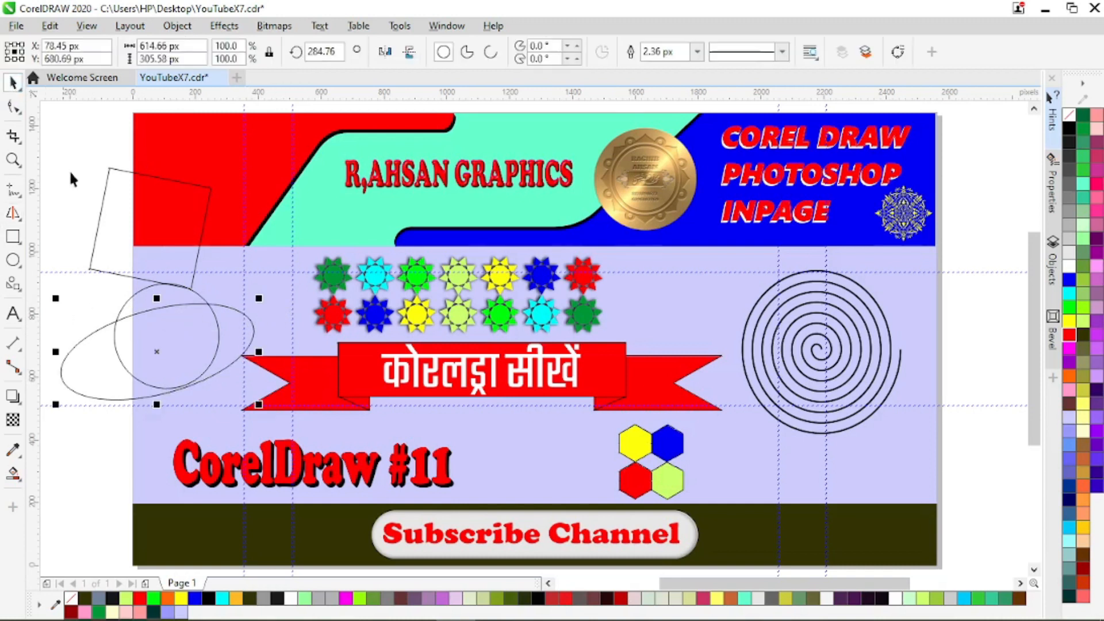
key(Delete)
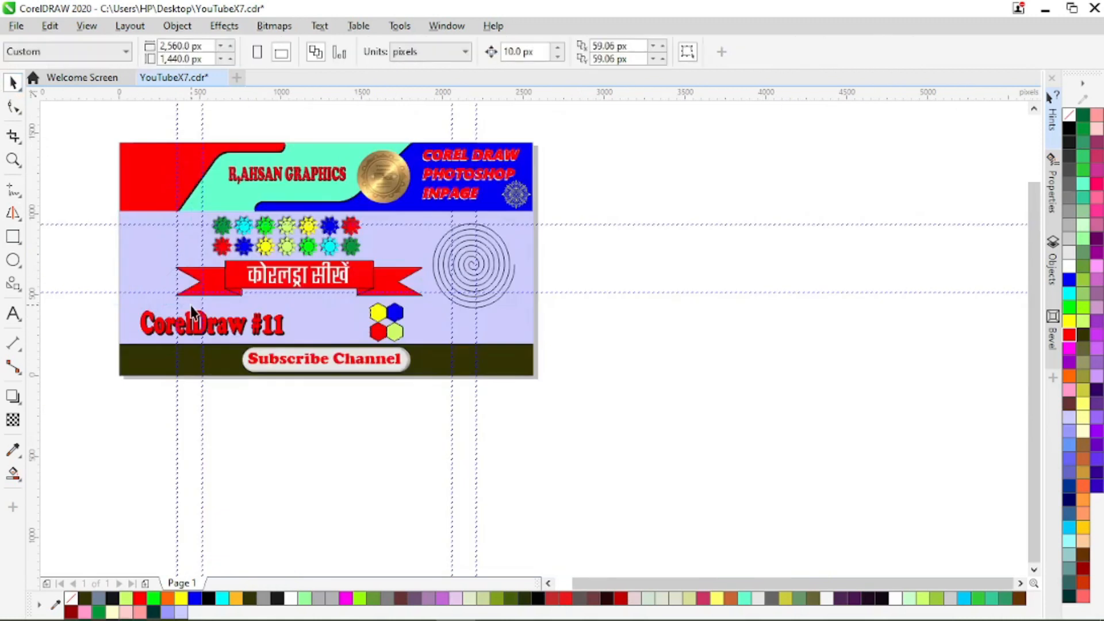
scroll(92, 239, up, 2)
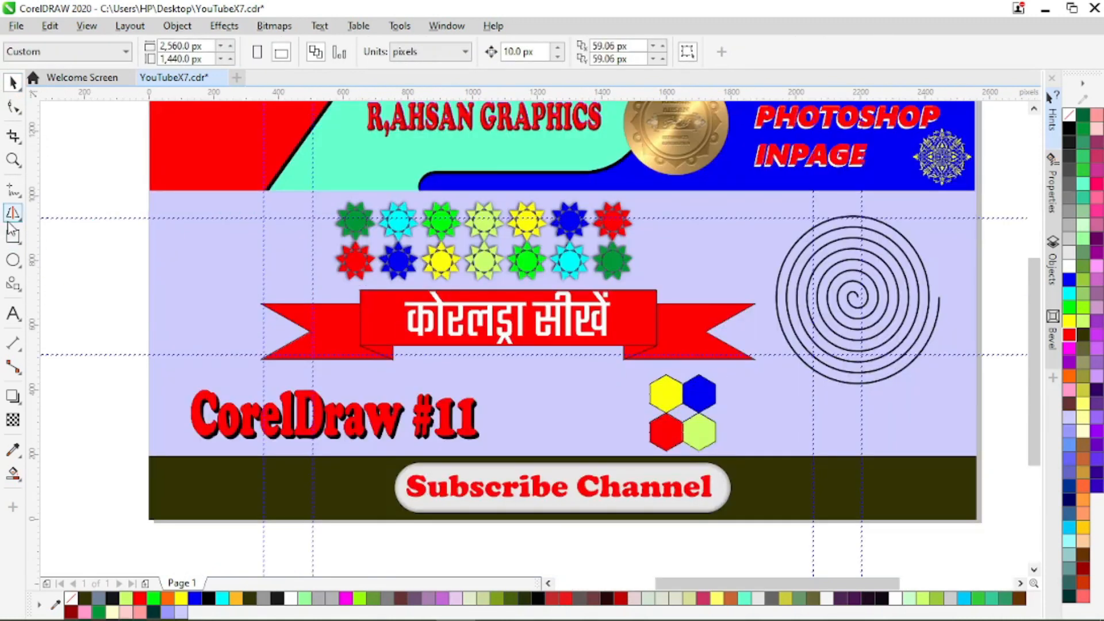
click(20, 222)
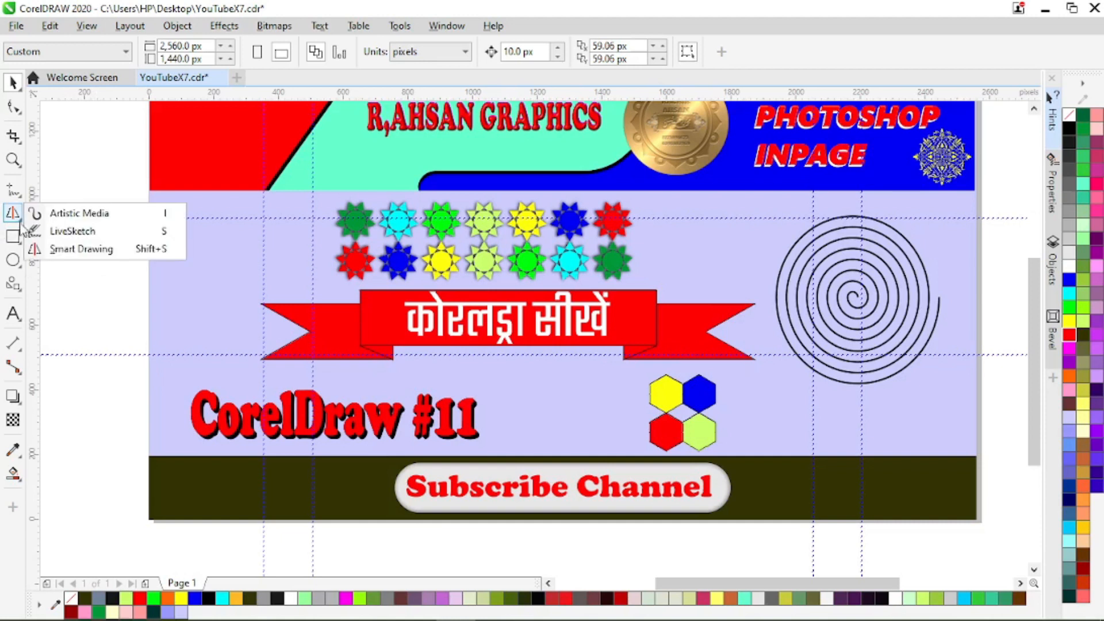
click(19, 242)
click(11, 262)
click(15, 239)
click(12, 262)
click(17, 241)
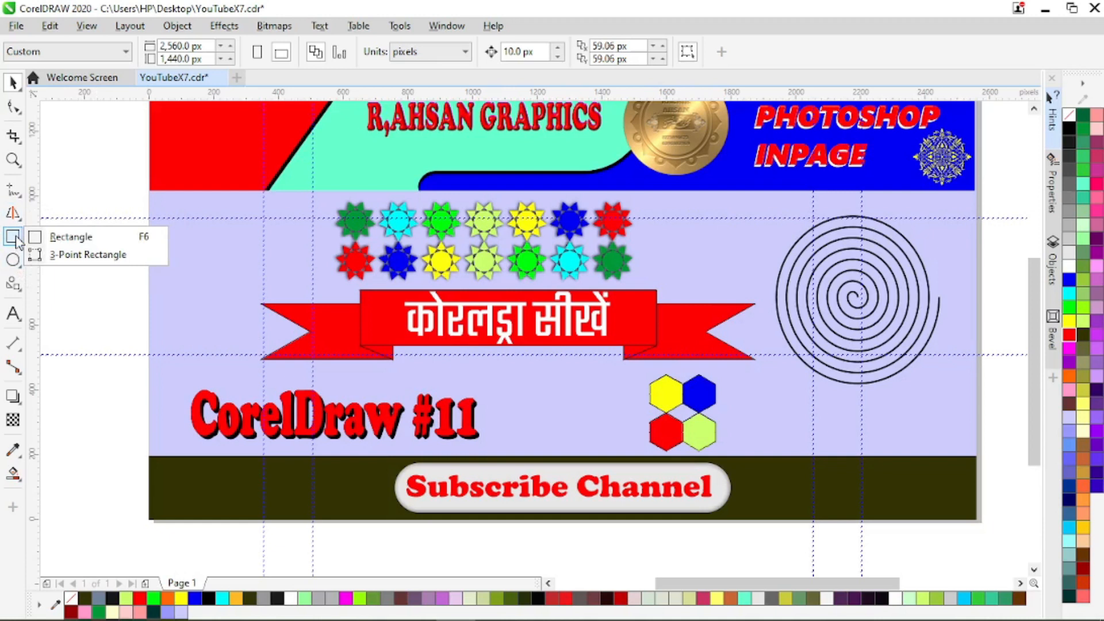
Step: Draw a five-sided polygon about 257 by 233 px in the empty area beside the coloured stars
mouse_move(17, 288)
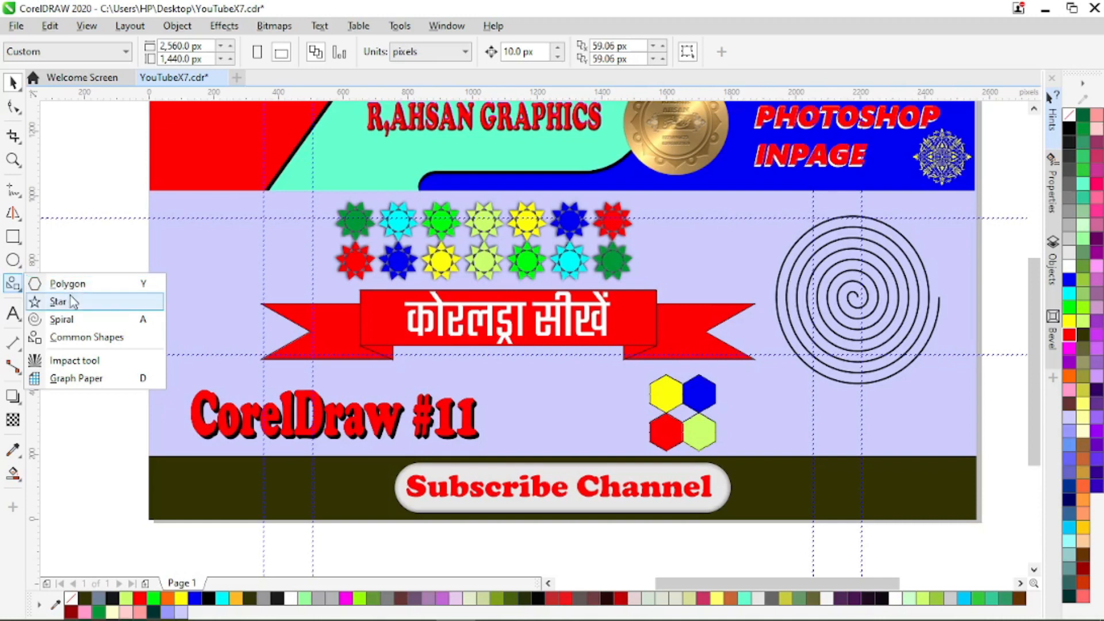
click(71, 289)
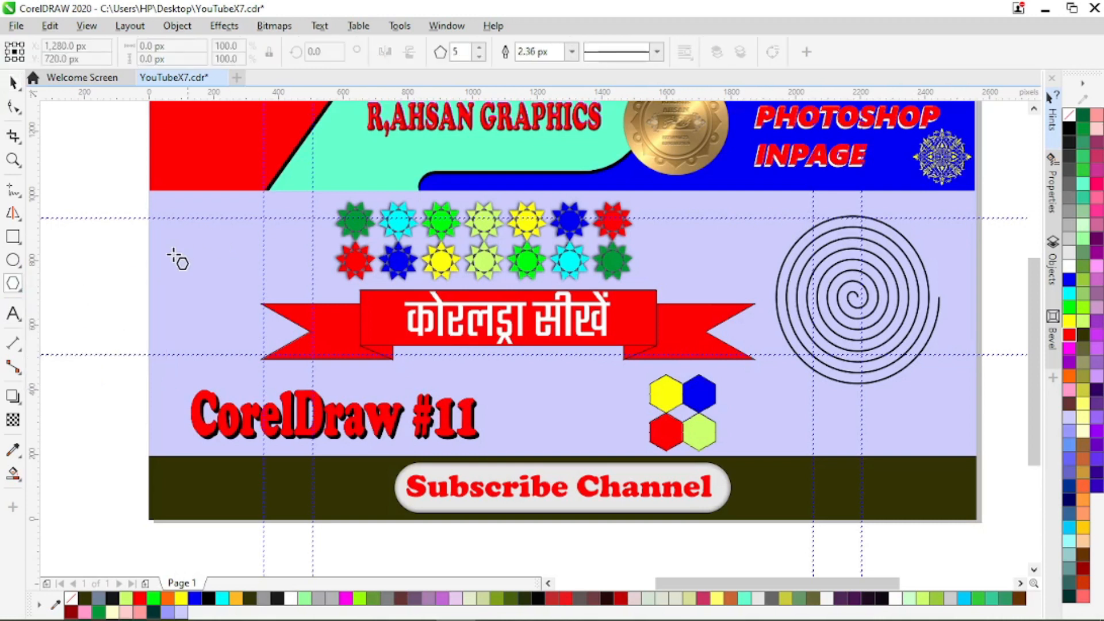
drag(157, 243, 246, 325)
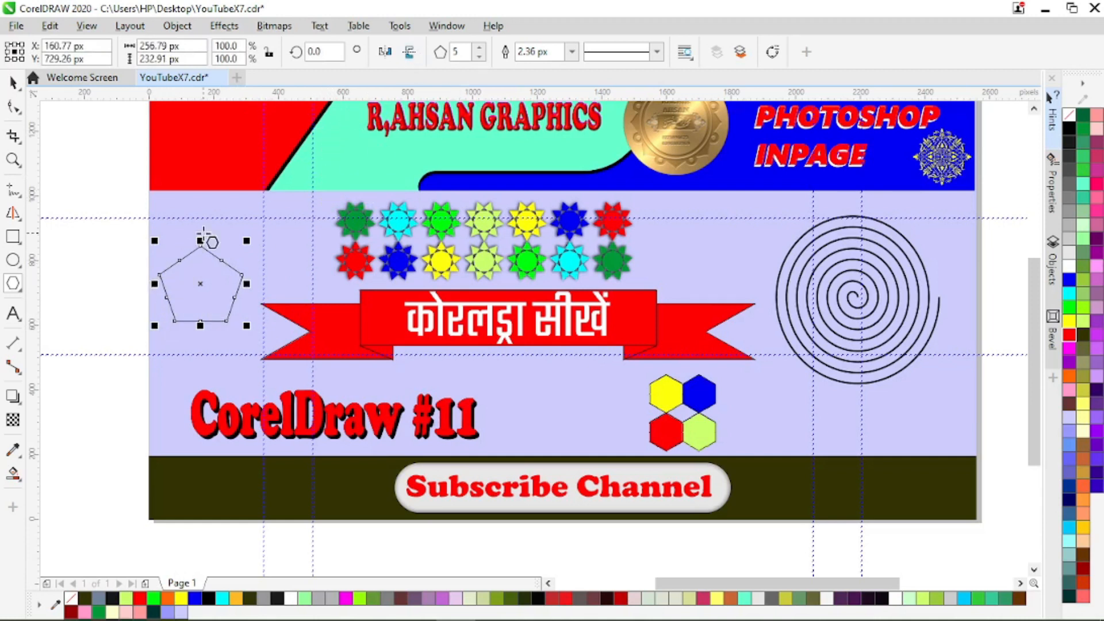
Step: Increase the polygon's number of sides to 20
click(480, 48)
click(481, 48)
click(481, 49)
click(480, 49)
click(481, 48)
click(481, 48)
click(480, 48)
click(481, 48)
click(481, 48)
click(481, 48)
click(480, 48)
click(480, 48)
click(481, 48)
click(481, 48)
click(481, 48)
click(481, 49)
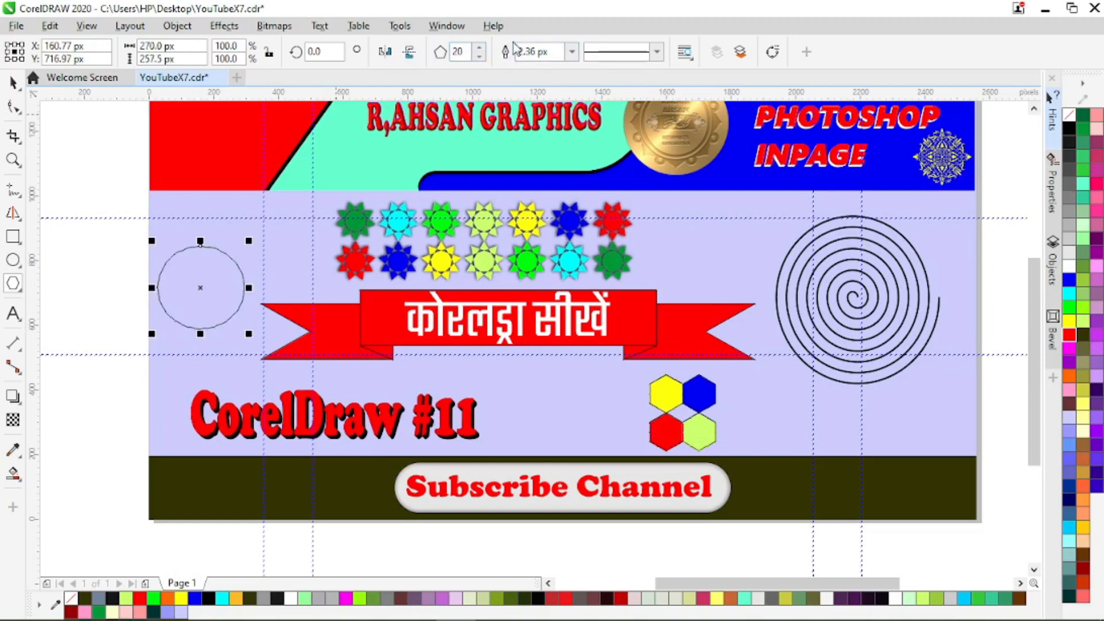
Step: Reduce the polygon's number of sides to 3 to make a triangle
click(478, 59)
click(478, 59)
click(478, 59)
click(478, 59)
click(479, 59)
click(479, 59)
click(478, 59)
click(478, 60)
click(479, 60)
click(478, 59)
click(478, 59)
click(479, 60)
click(478, 59)
click(479, 59)
click(478, 59)
click(479, 59)
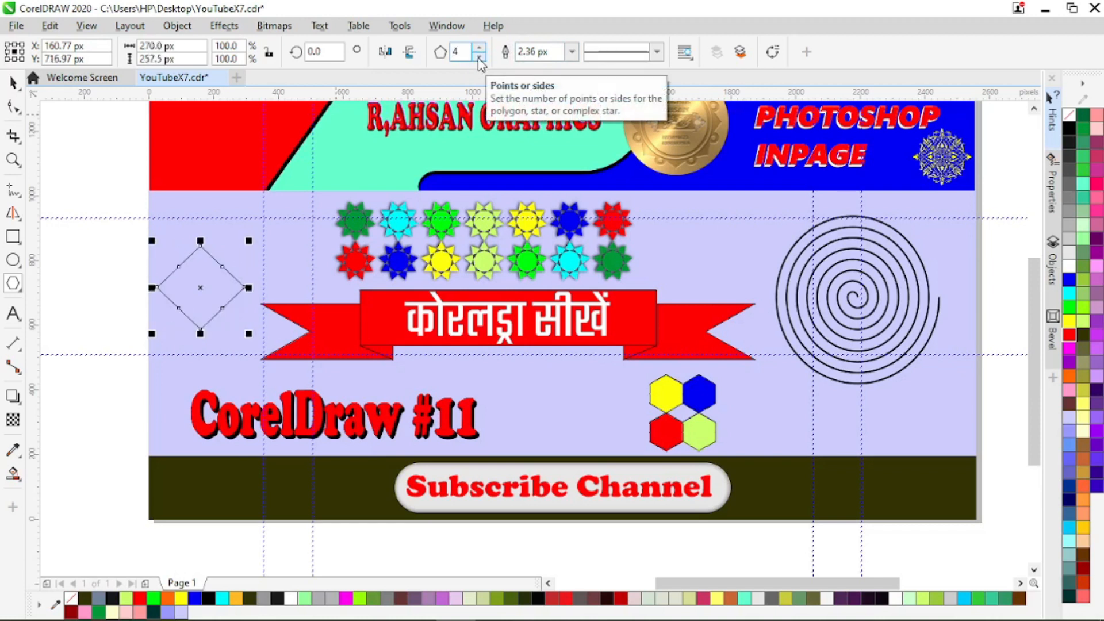
click(479, 58)
click(478, 49)
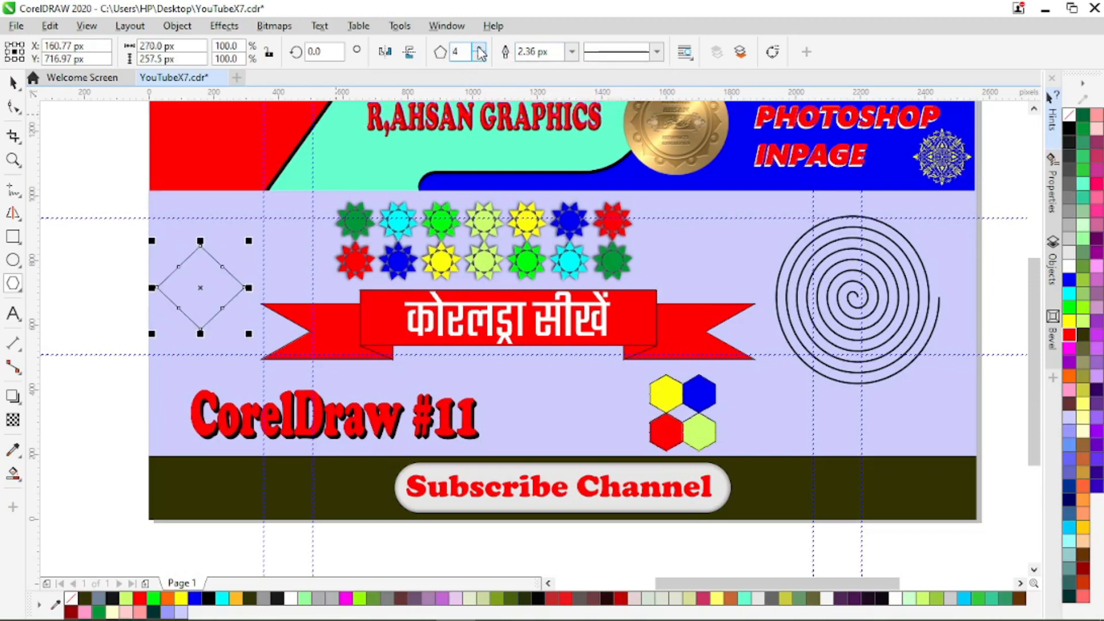
click(479, 58)
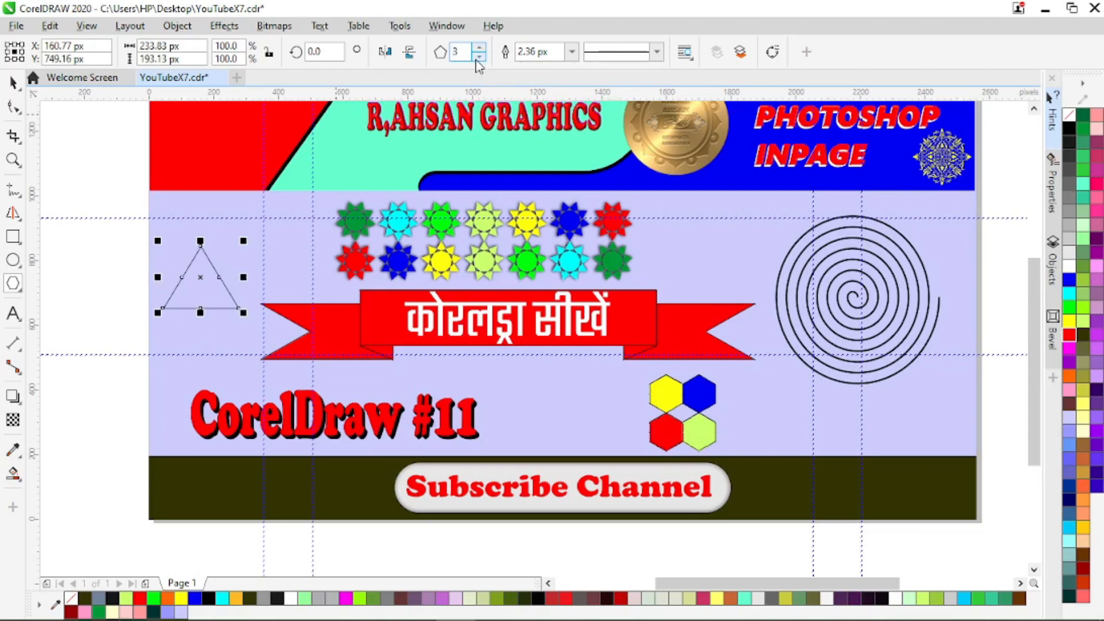
Step: Draw a nine-point complex star about 223 by 210 px below the triangle and a five-point star about 216 by 161 px above it
click(23, 292)
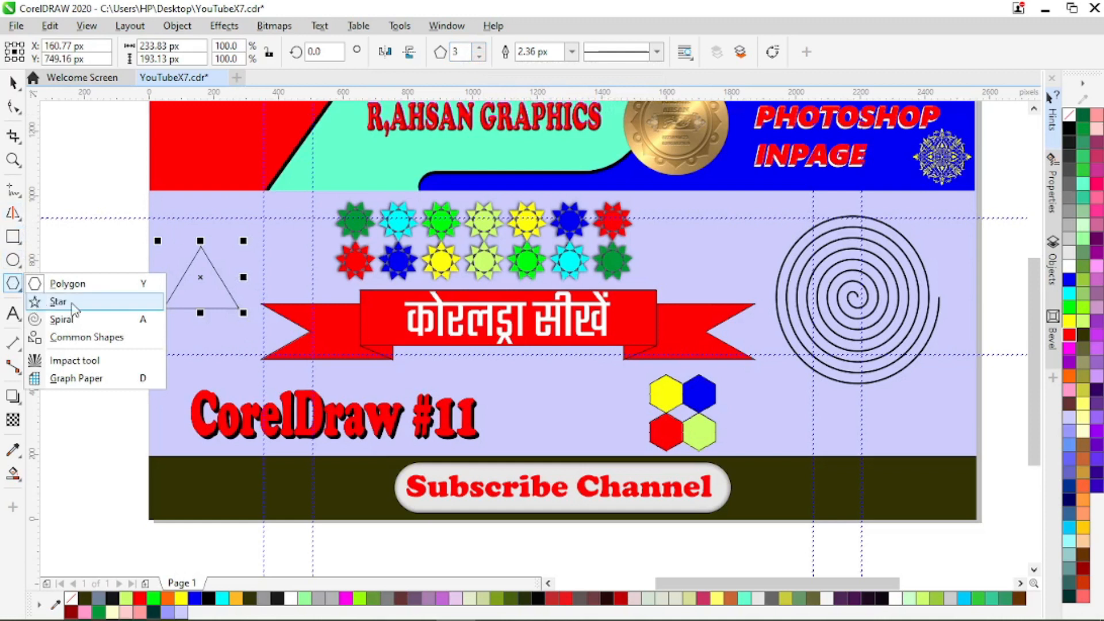
click(74, 308)
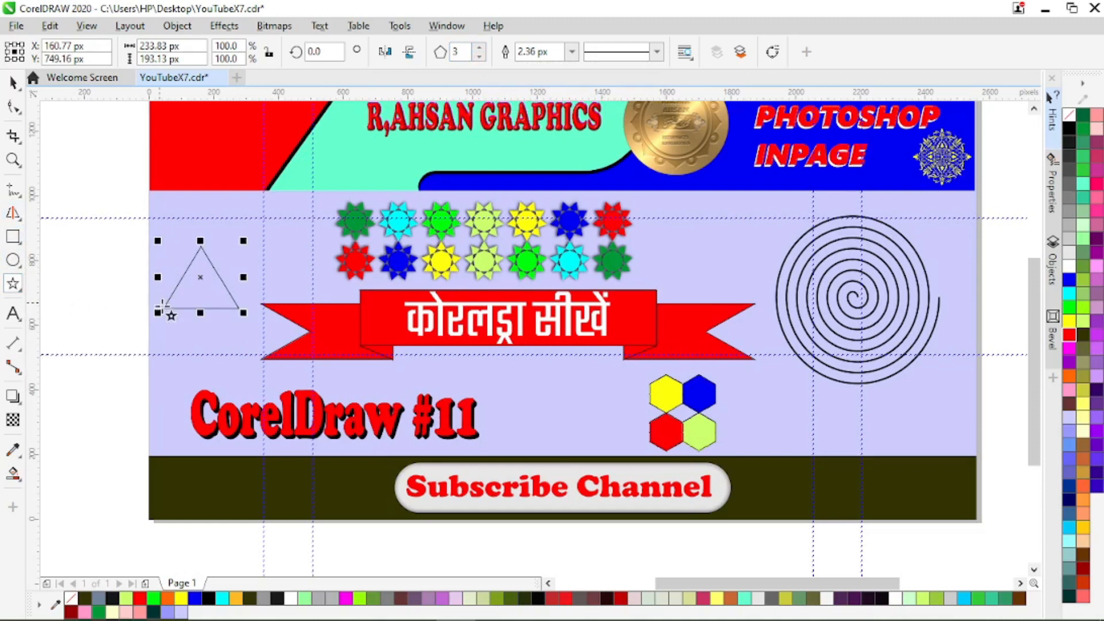
drag(127, 314, 208, 392)
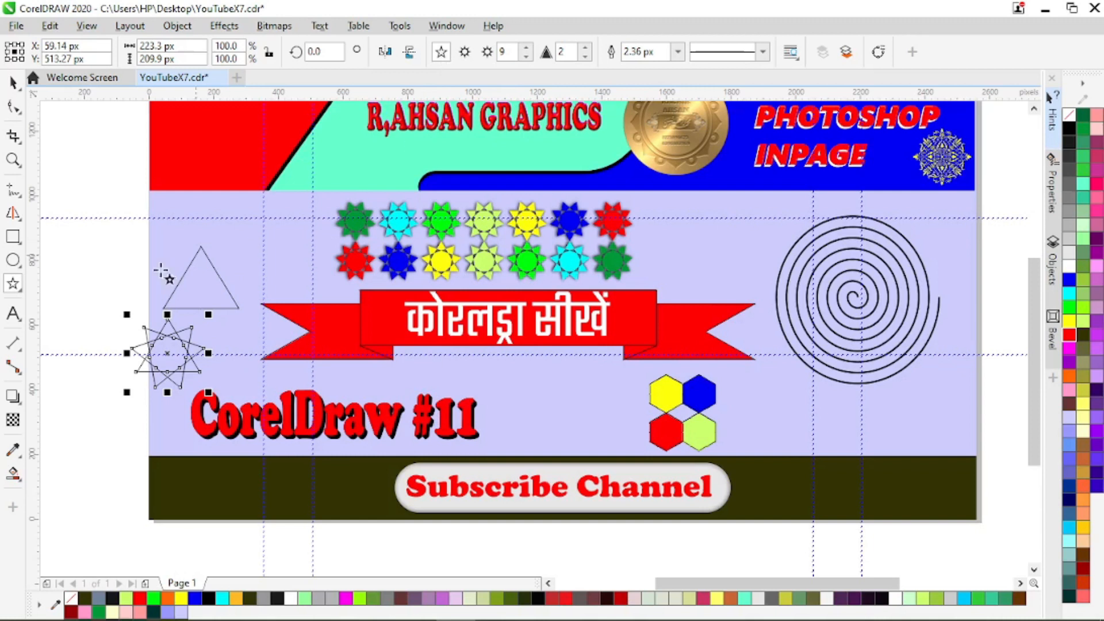
drag(117, 196, 189, 250)
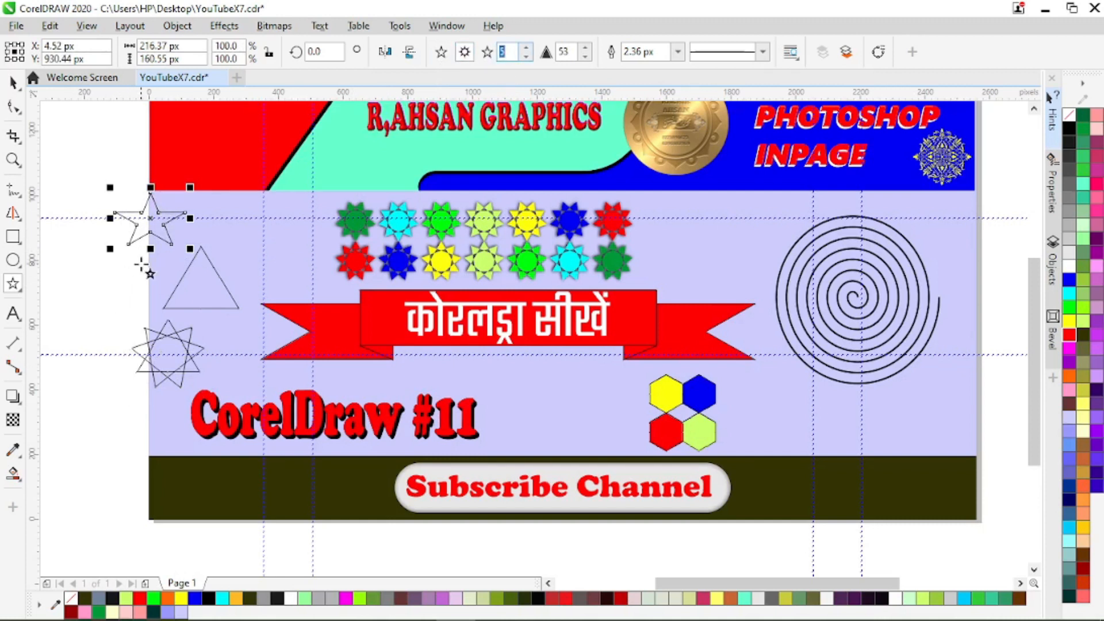
Step: Set the upper star's number of points to 13
click(527, 50)
click(527, 49)
click(527, 49)
click(527, 50)
click(527, 49)
click(527, 49)
click(525, 49)
click(526, 49)
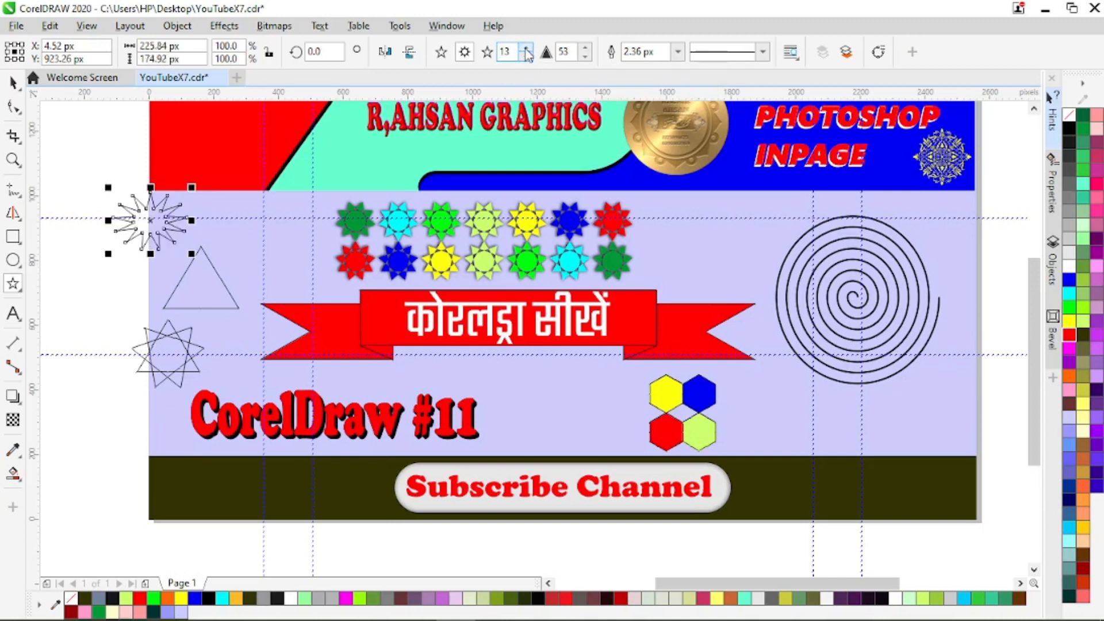
Step: Raise the 13-point star's sharpness to 80
click(585, 49)
click(585, 48)
click(585, 48)
click(585, 48)
click(585, 48)
click(586, 49)
click(585, 48)
click(585, 48)
click(585, 49)
click(585, 48)
click(585, 48)
click(585, 49)
click(585, 49)
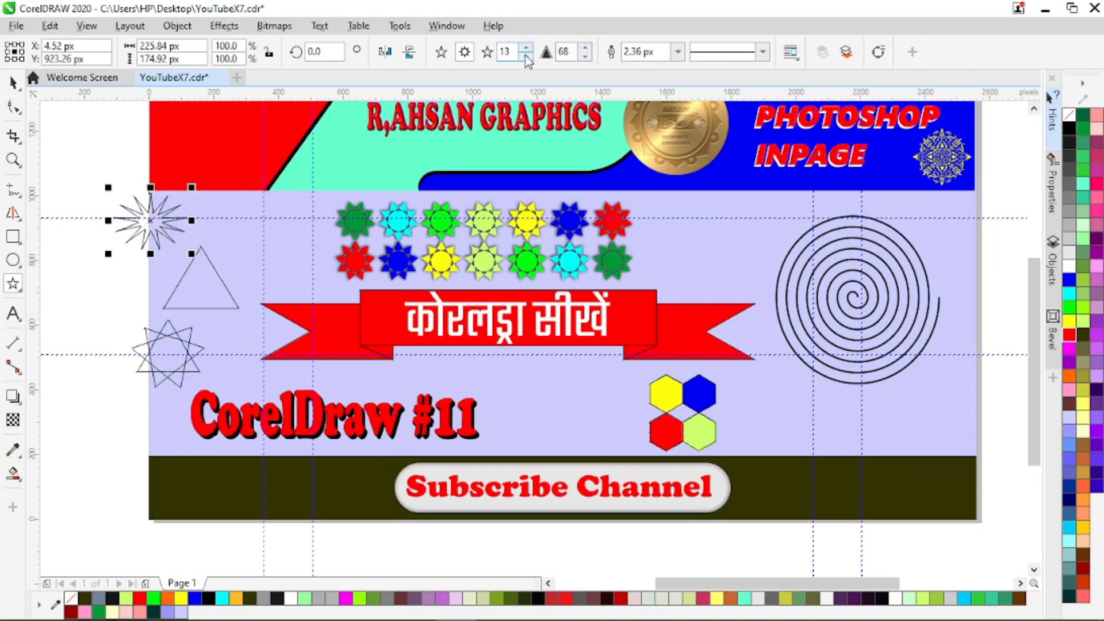
click(583, 49)
click(583, 48)
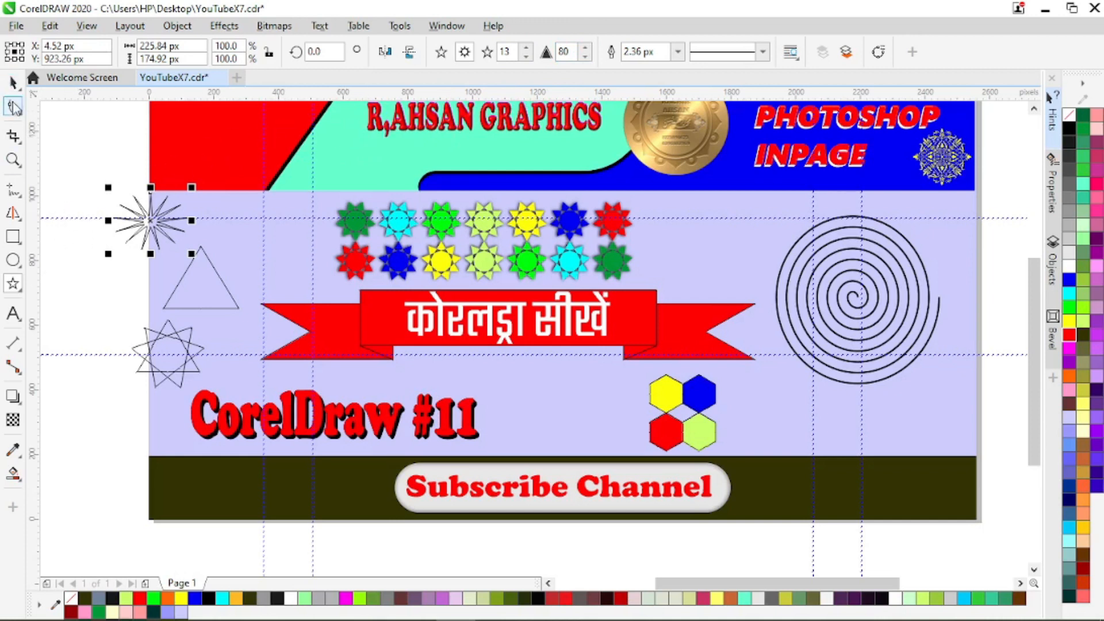
Step: Delete the triangle and both practice stars together
click(13, 83)
drag(49, 170, 276, 411)
key(Delete)
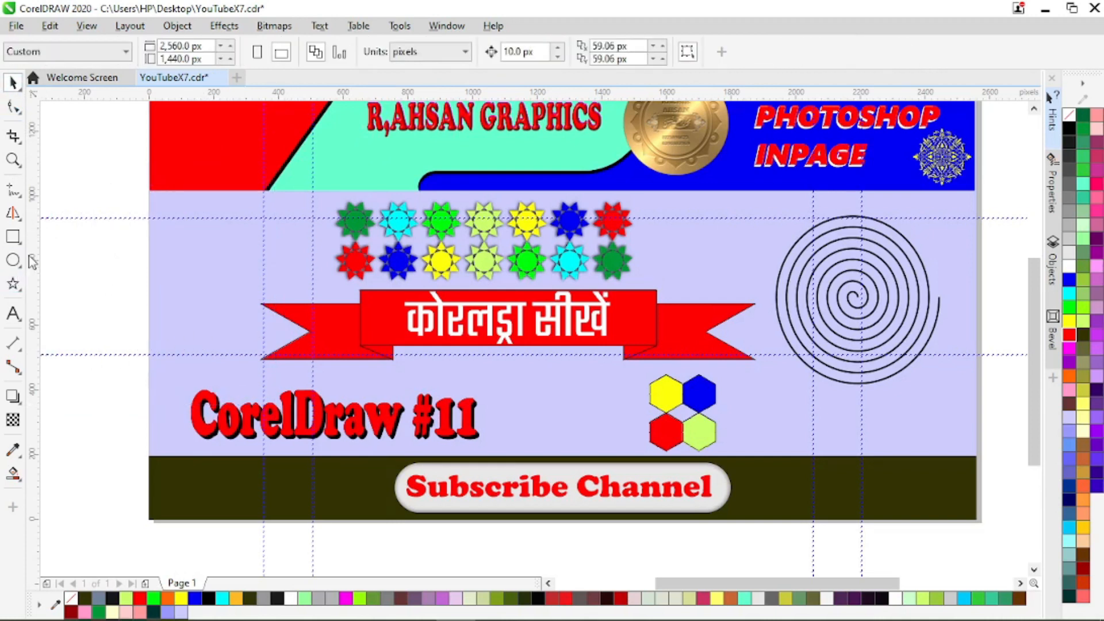
Step: Draw a loosely wound spiral across the page's left edge and an 11-revolution spiral just above it
click(21, 291)
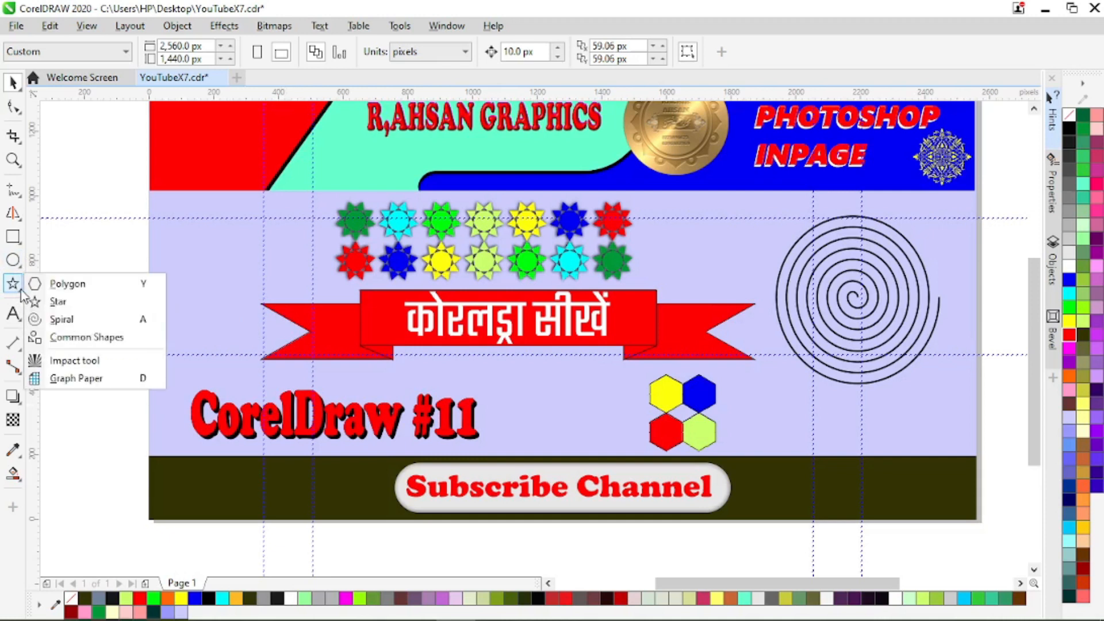
click(43, 320)
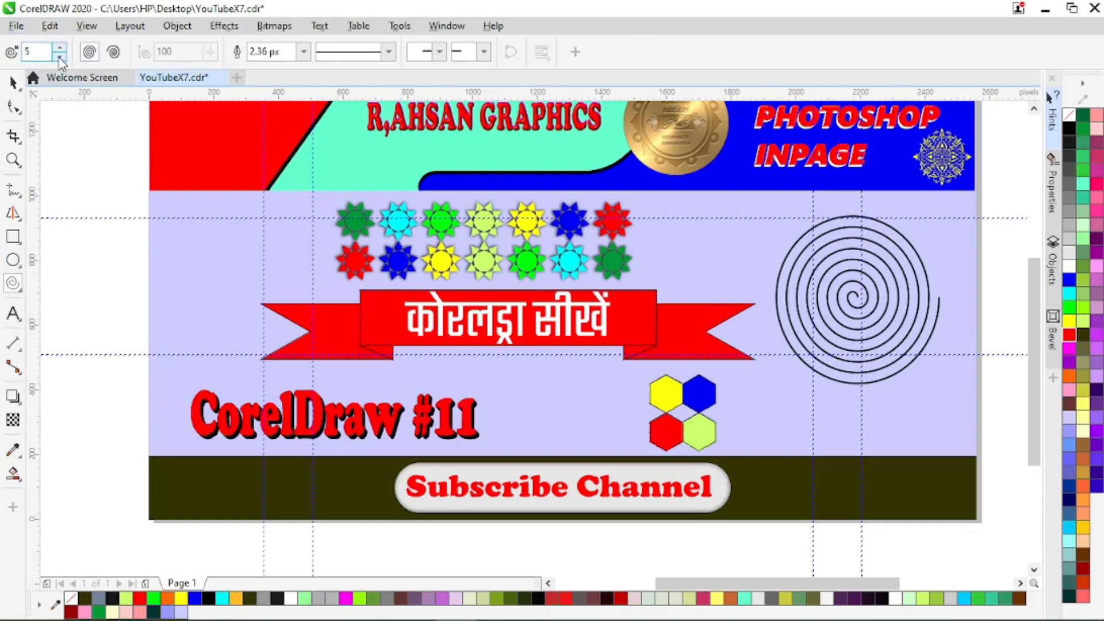
drag(101, 251, 215, 351)
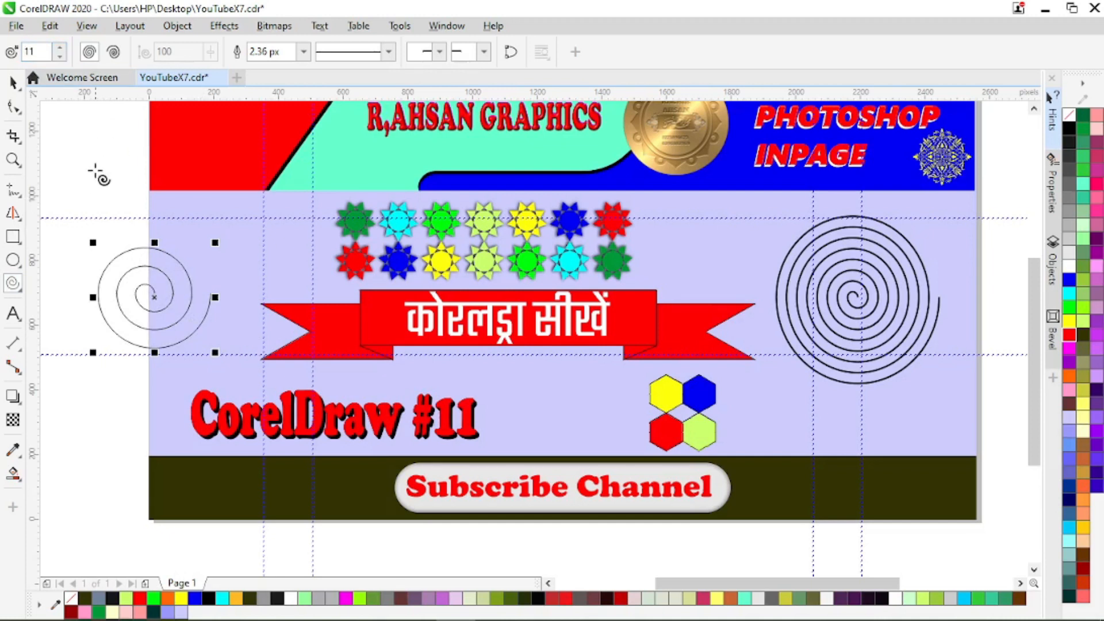
drag(87, 164, 200, 271)
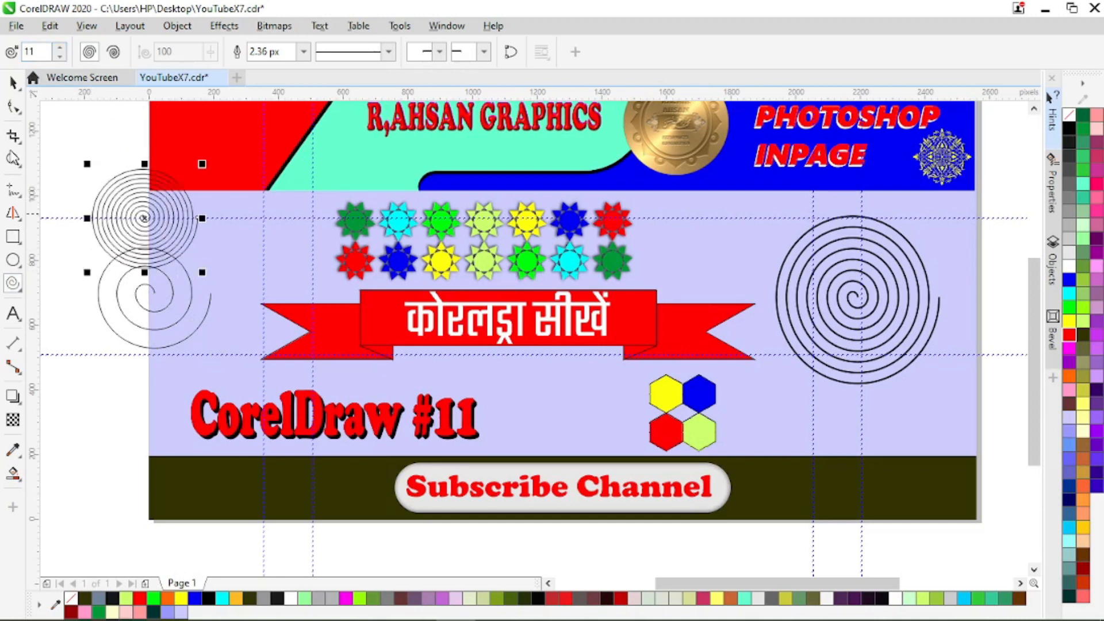
Step: Delete the two practice spirals at the page's left edge together
click(12, 82)
drag(66, 160, 241, 371)
key(Delete)
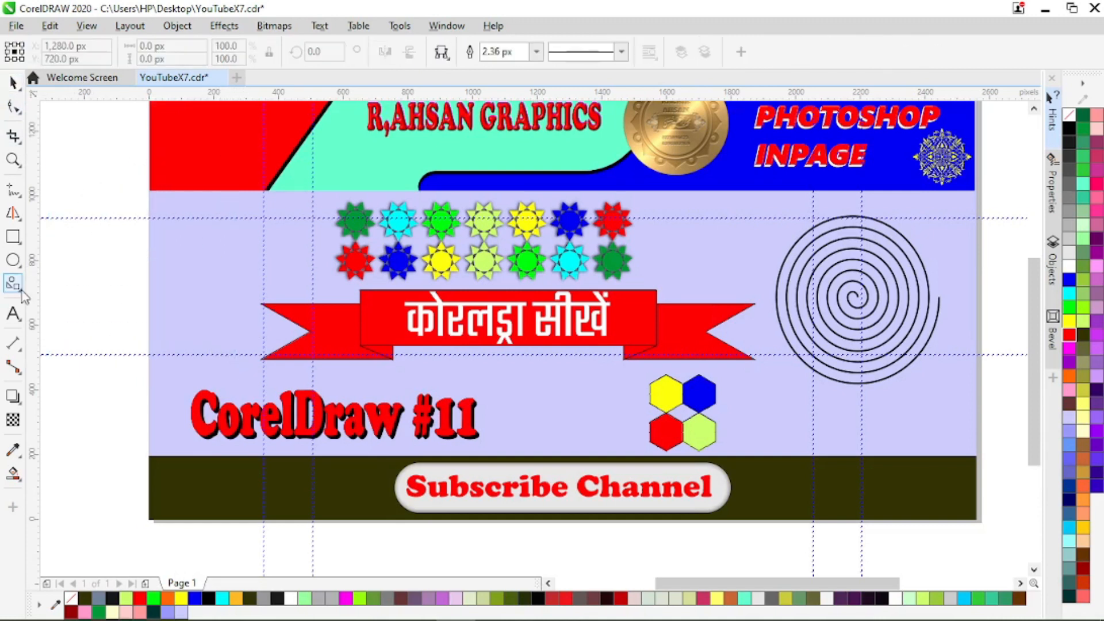
Step: Draw a heart about 402 by 350 px from the Common Shapes, beside the rows of coloured stars
click(12, 283)
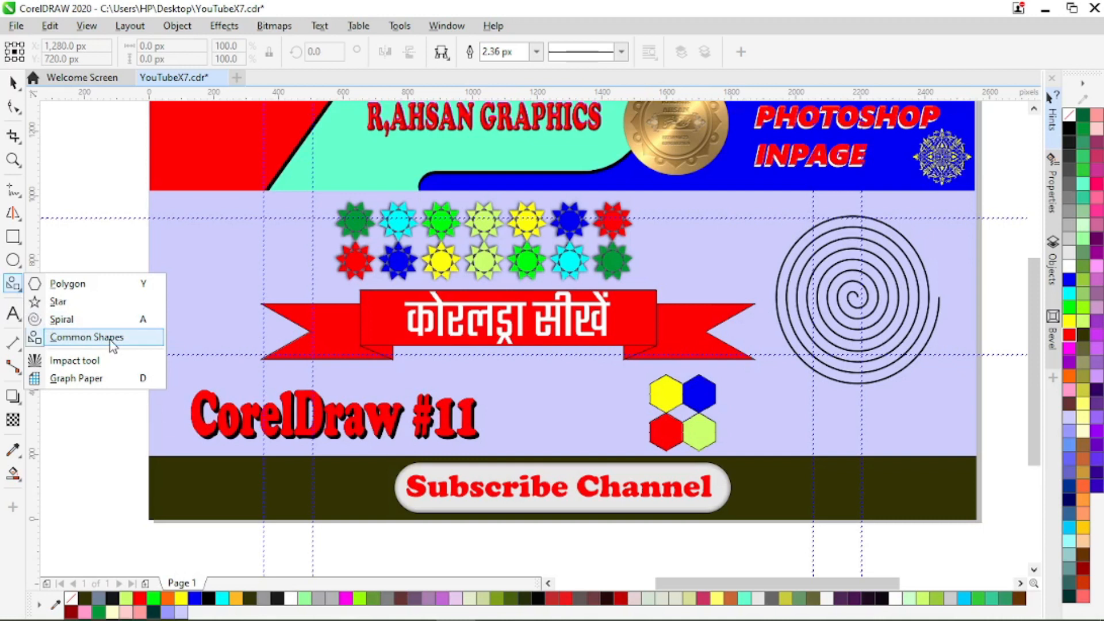
click(73, 338)
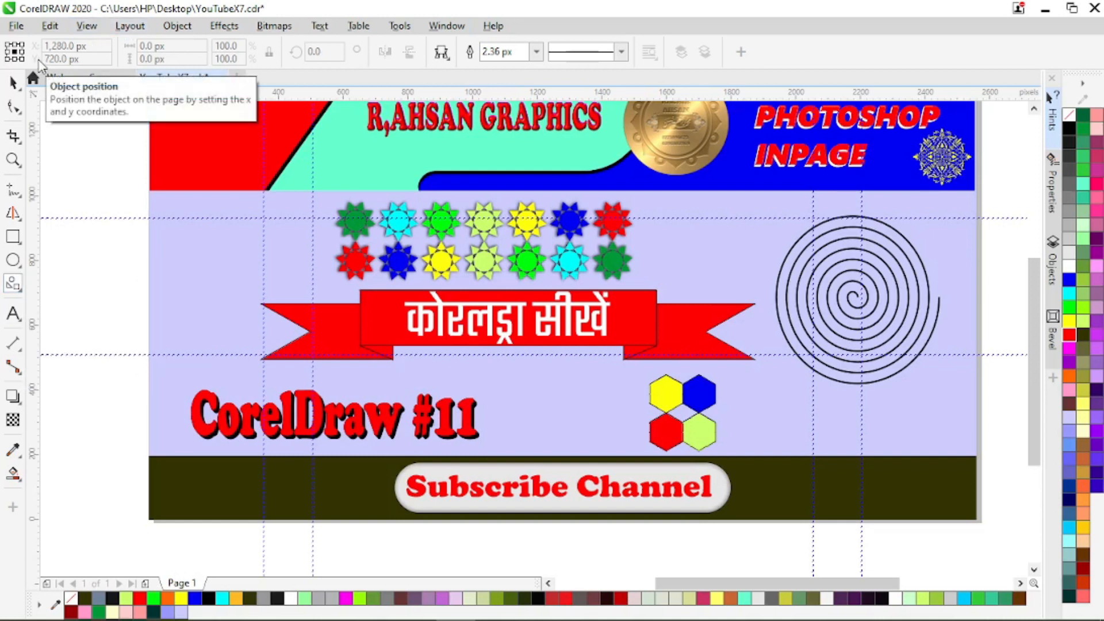
click(442, 52)
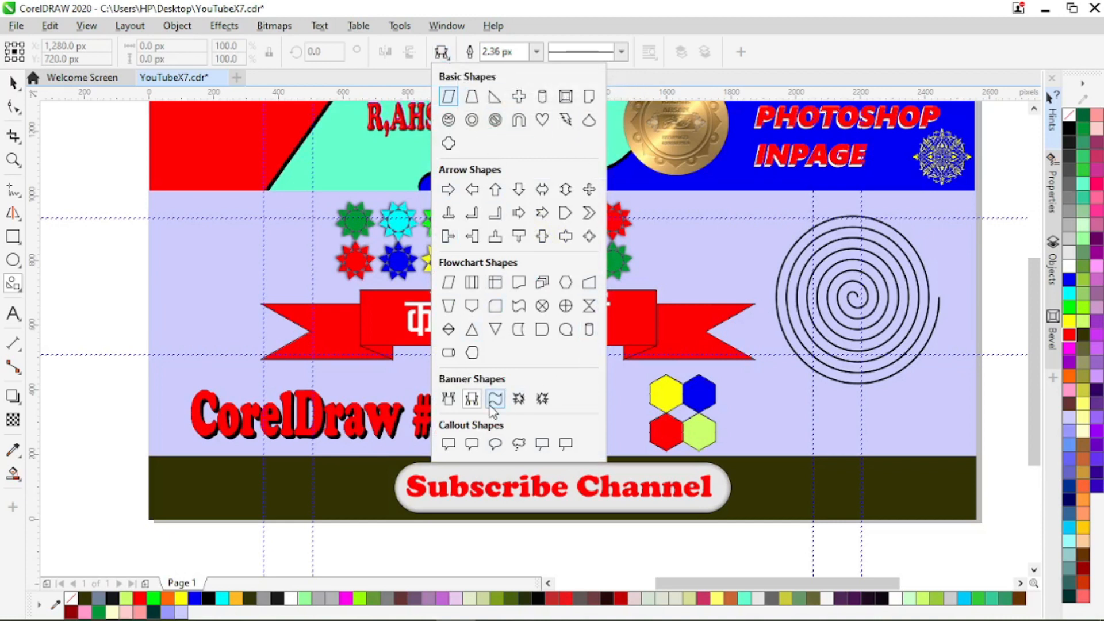
click(539, 119)
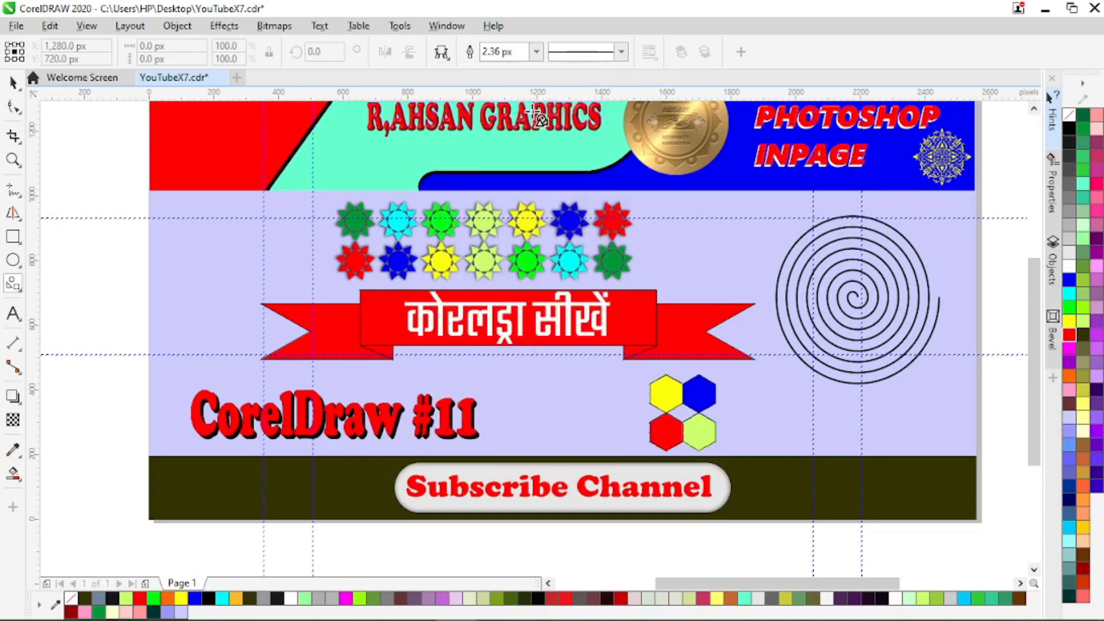
drag(156, 206, 284, 318)
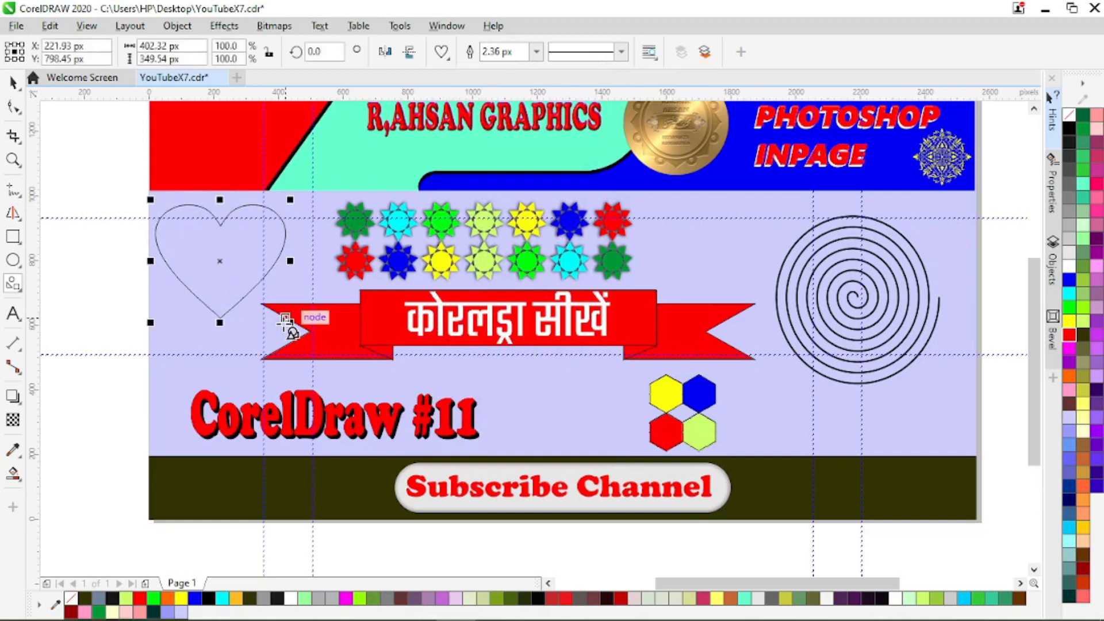
Step: Draw a folded ribbon banner shape about 779 by 95 px across the heart
click(441, 51)
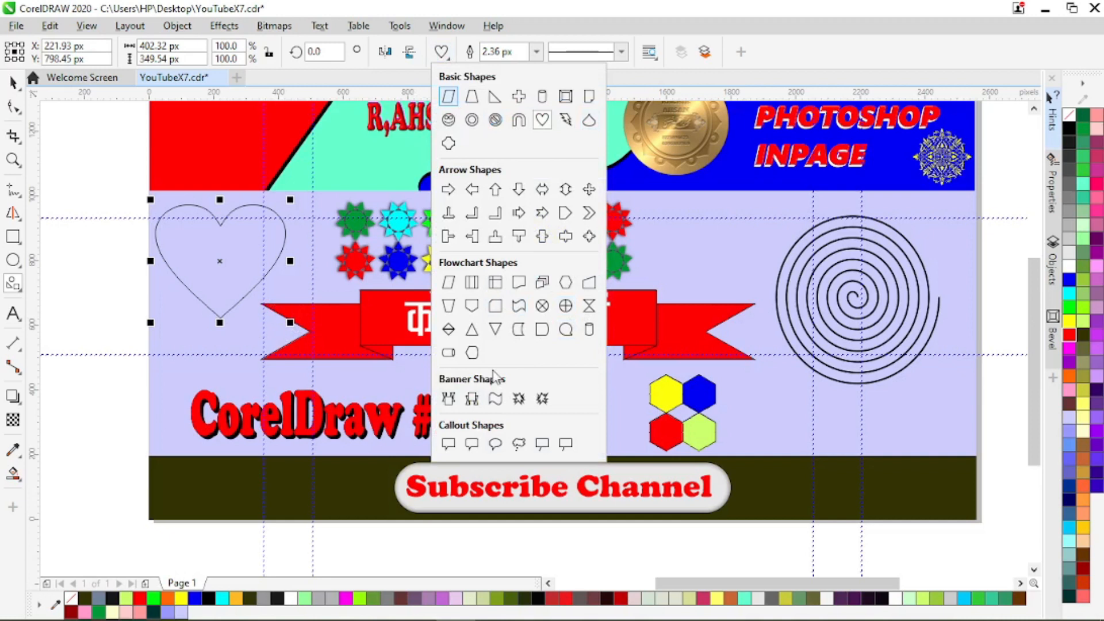
click(472, 399)
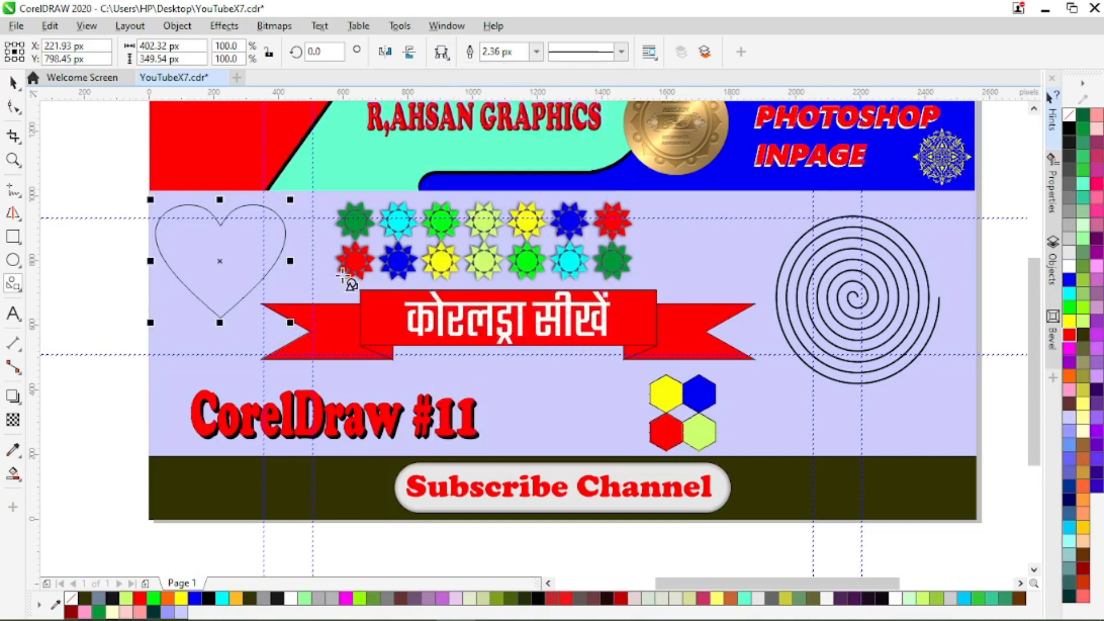
mouse_move(73, 225)
mouse_down()
mouse_move(266, 286)
mouse_move(345, 254)
mouse_move(335, 263)
mouse_up()
click(13, 82)
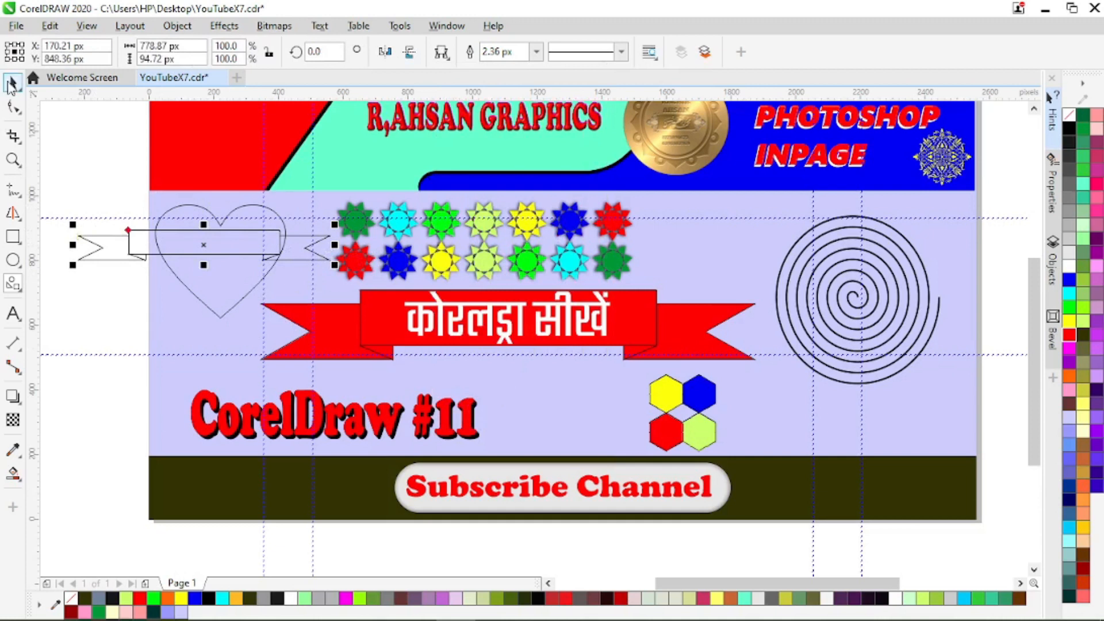
Step: Draw the horizontal cylinder from the Flowchart Shapes just below the heart
click(17, 288)
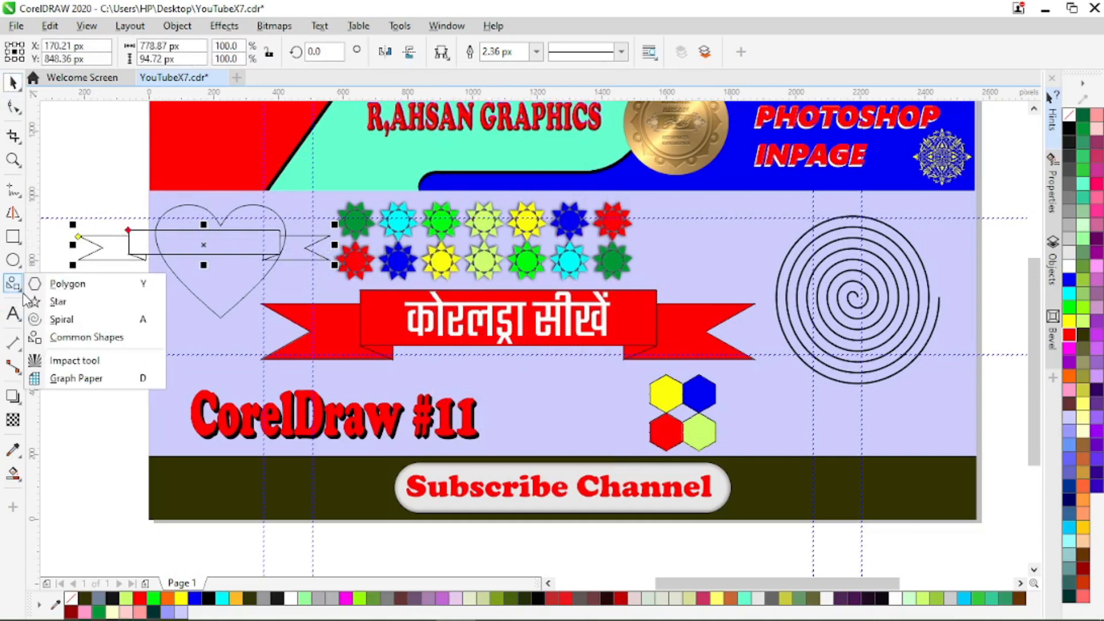
click(85, 337)
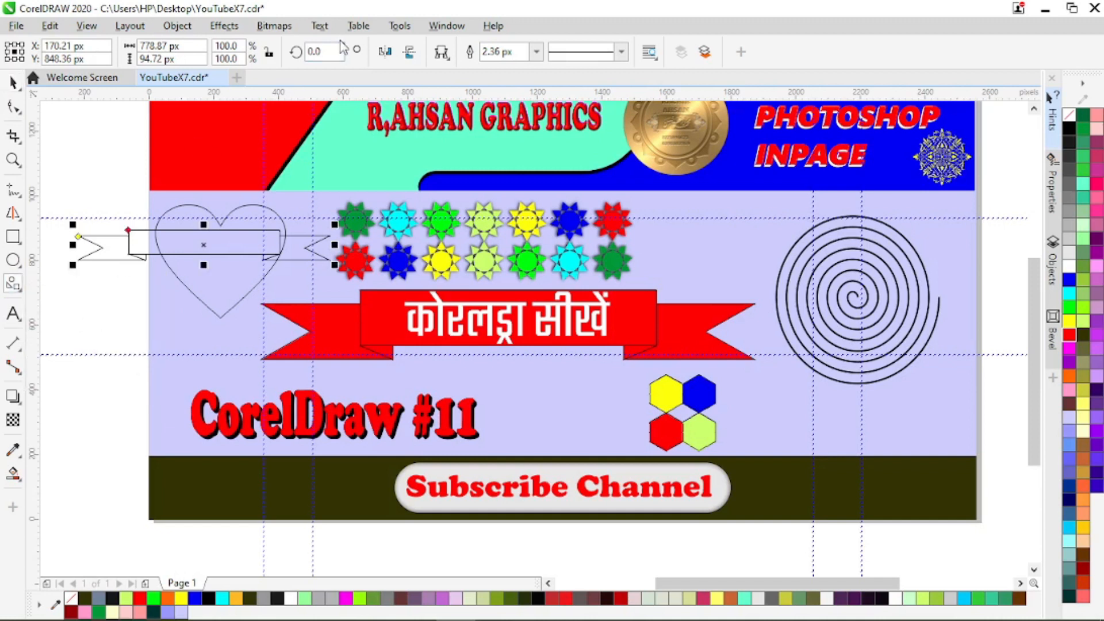
click(441, 52)
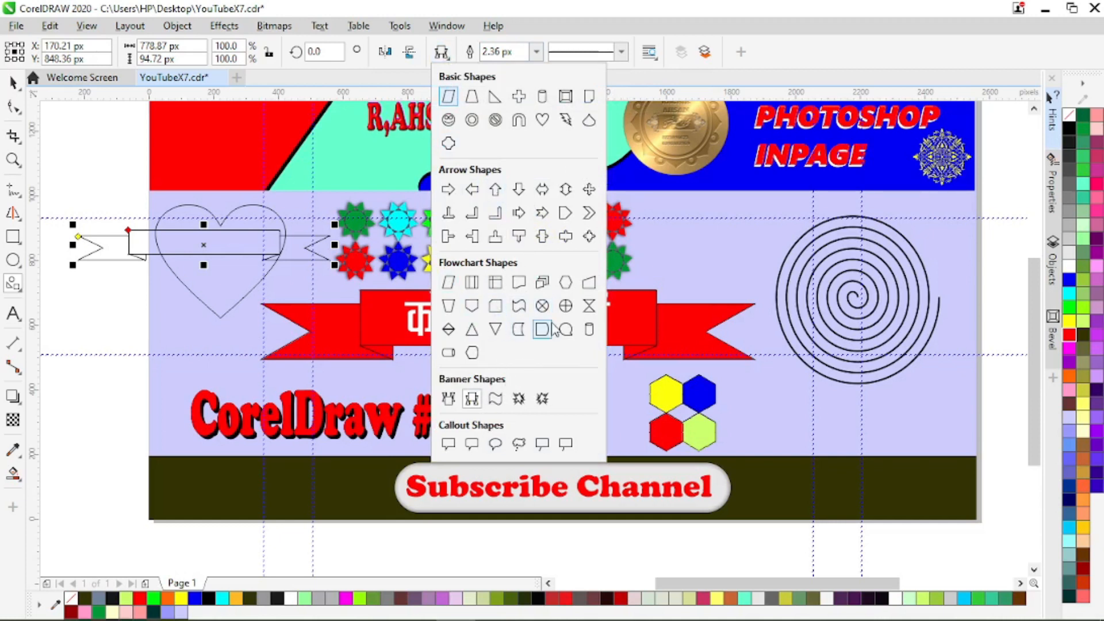
click(453, 357)
drag(127, 324, 261, 389)
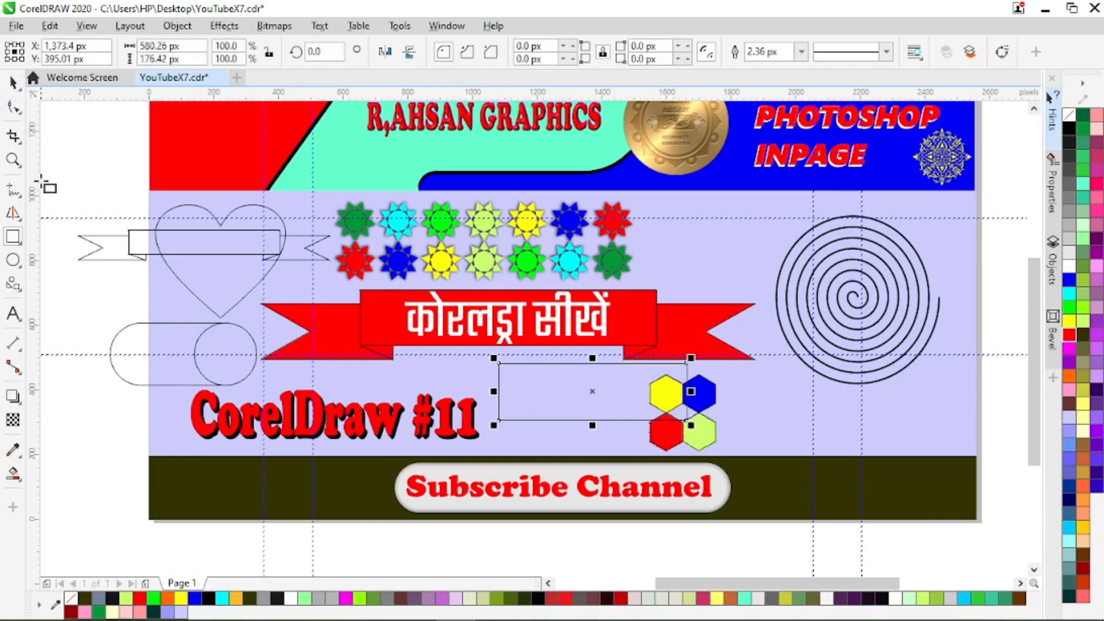
Step: Fully round the corners of the rectangle below the red ribbon and draw an ellipse about 293 by 216 px over its hexagon-side end
click(14, 107)
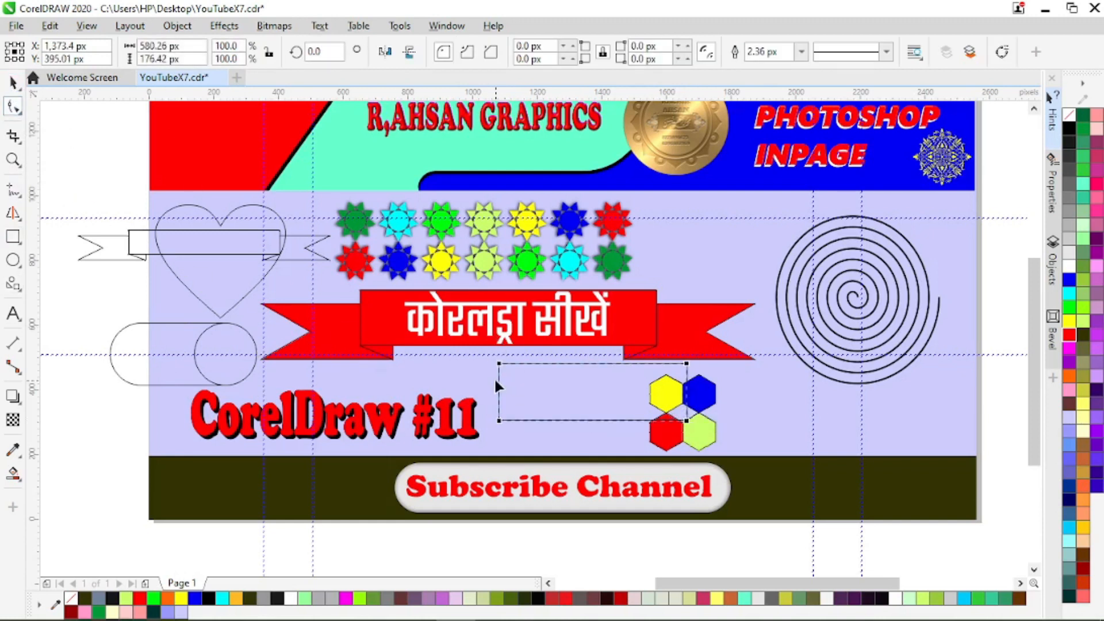
drag(495, 364, 569, 384)
click(13, 260)
drag(631, 361, 729, 434)
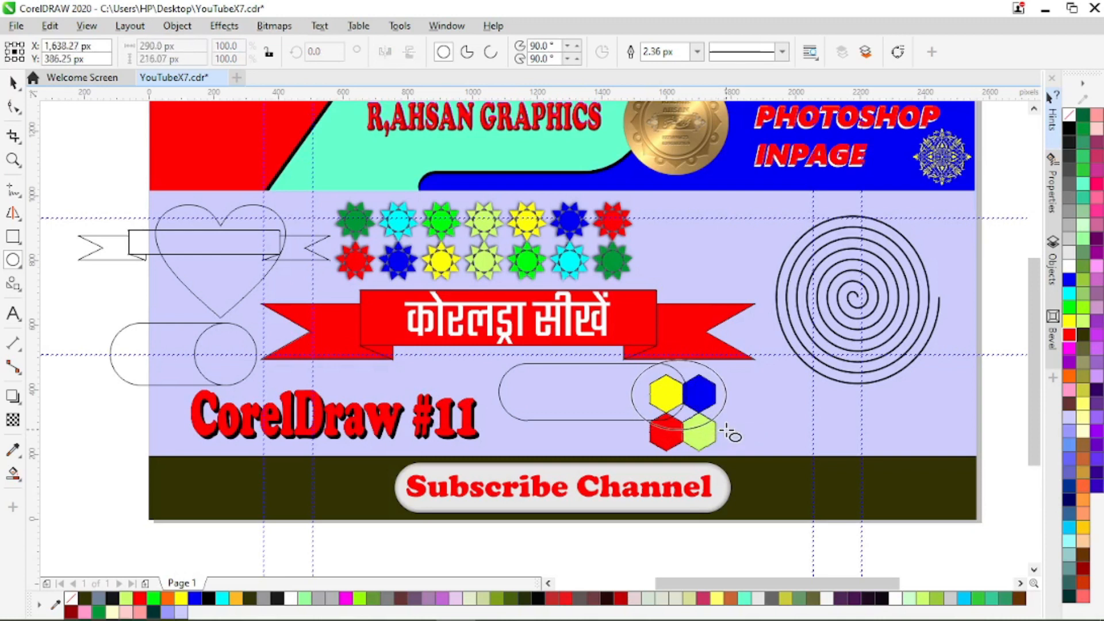
Step: Remove the ellipse's outer arc beside the blue hexagon with Virtual Segment Delete
click(22, 115)
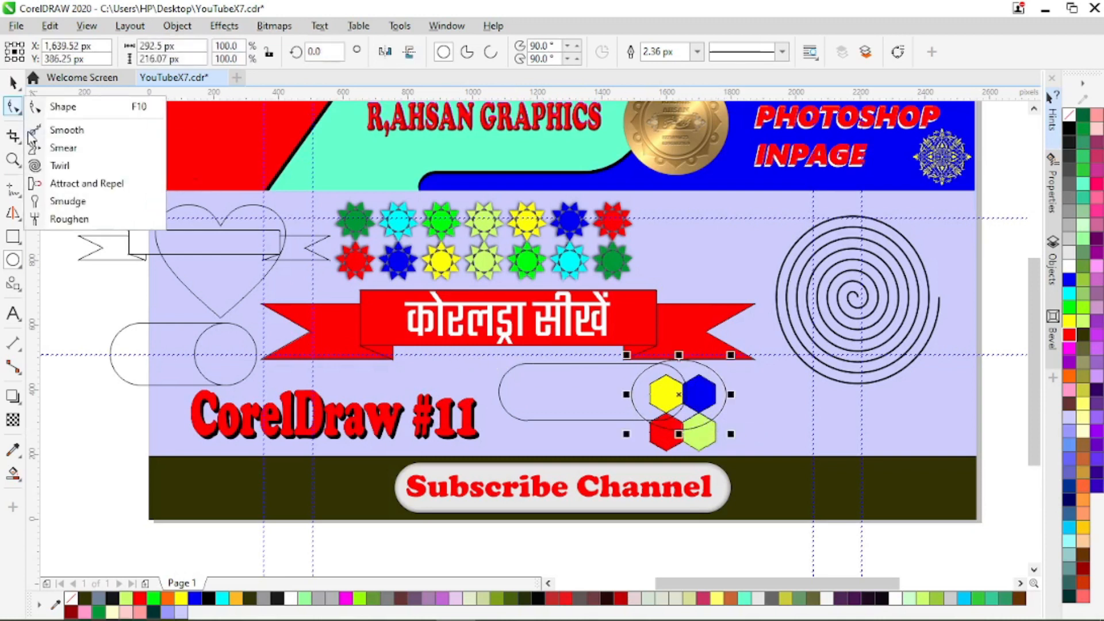
click(20, 151)
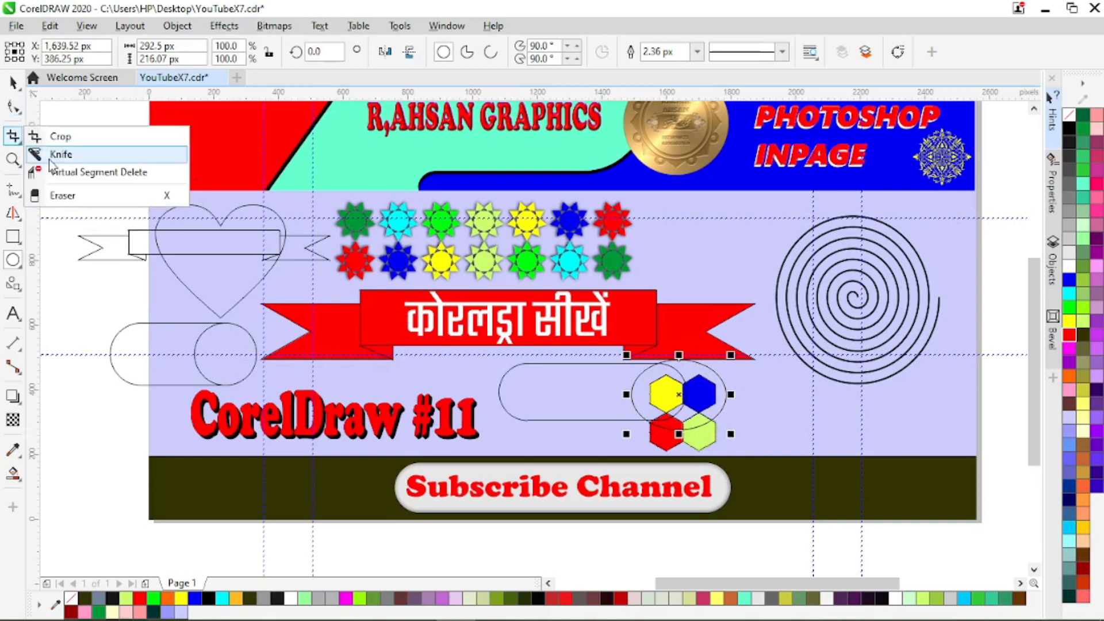
click(61, 171)
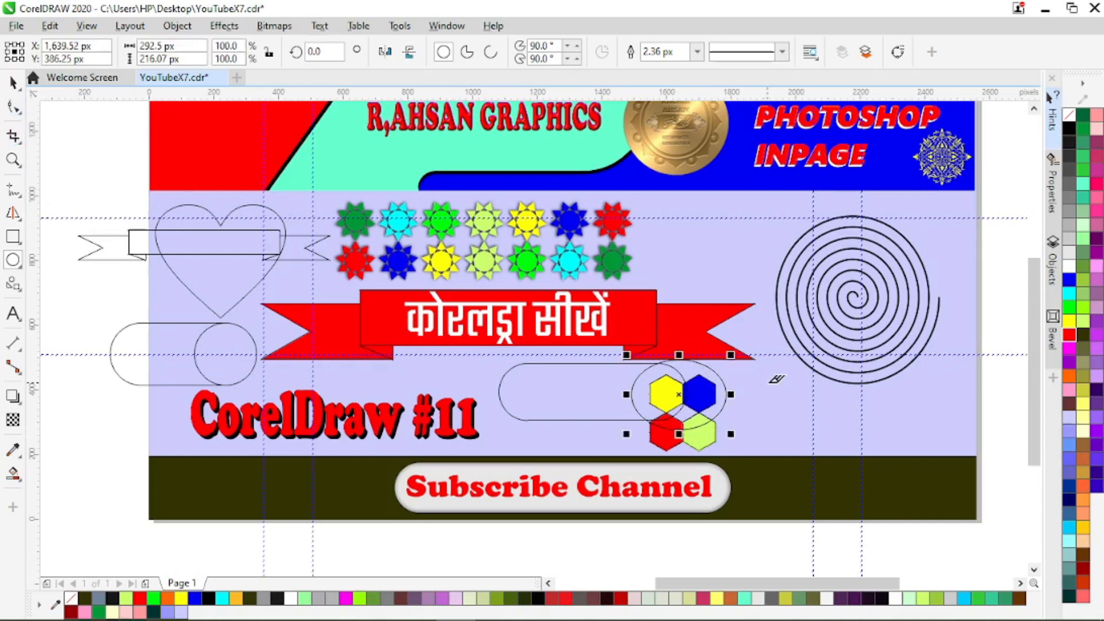
click(713, 369)
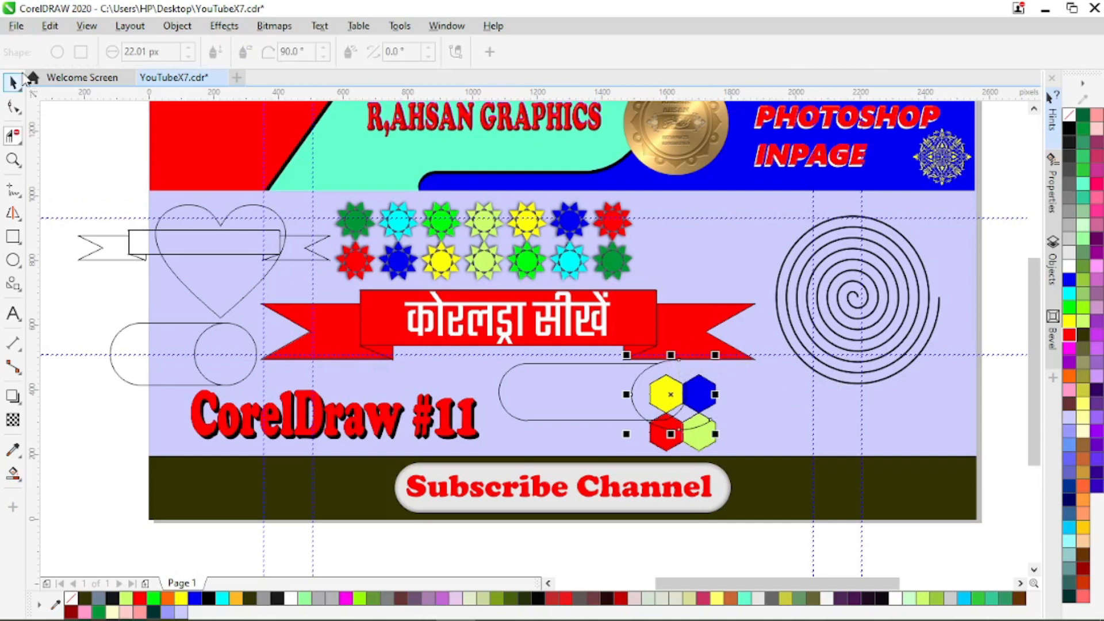
click(23, 81)
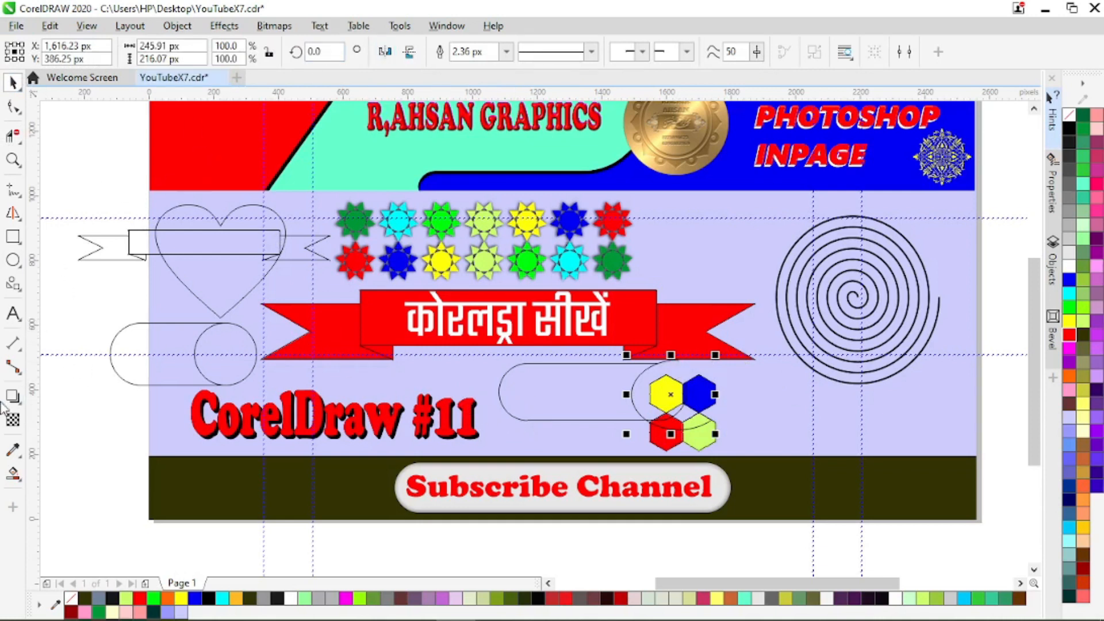
Step: Set the Common Shapes tool to the second ribbon in the Banner Shapes
click(13, 289)
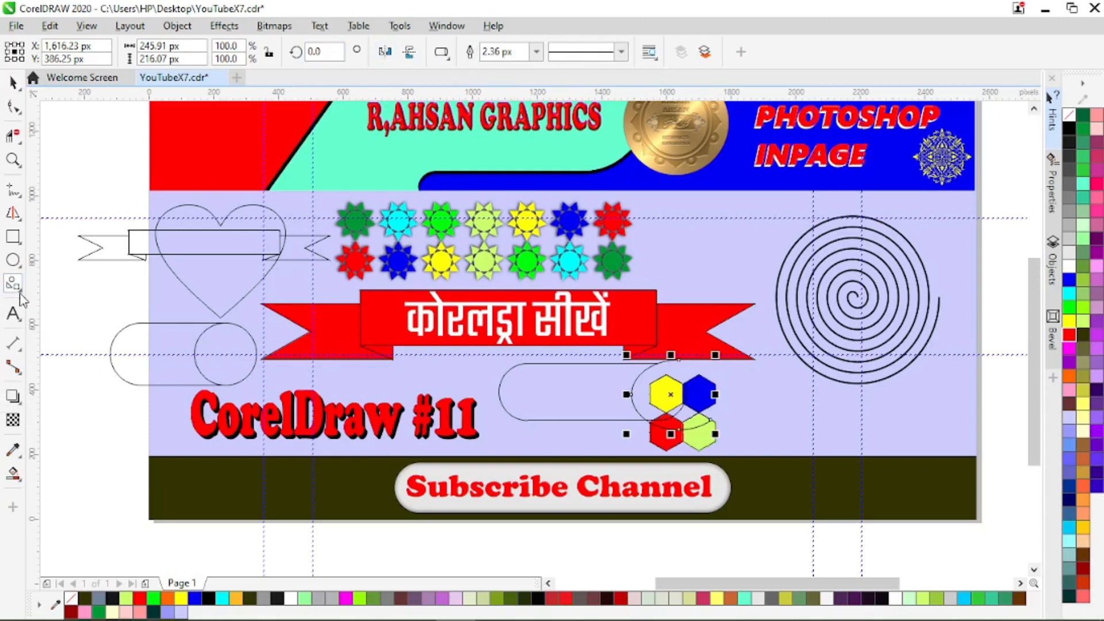
click(20, 295)
click(69, 336)
click(441, 52)
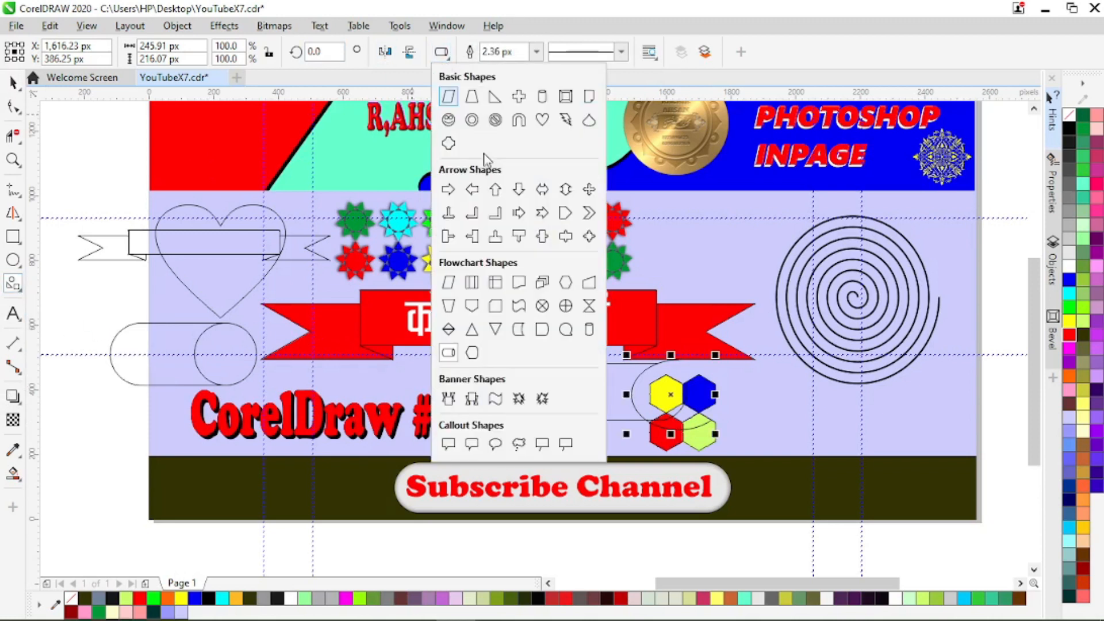
click(473, 405)
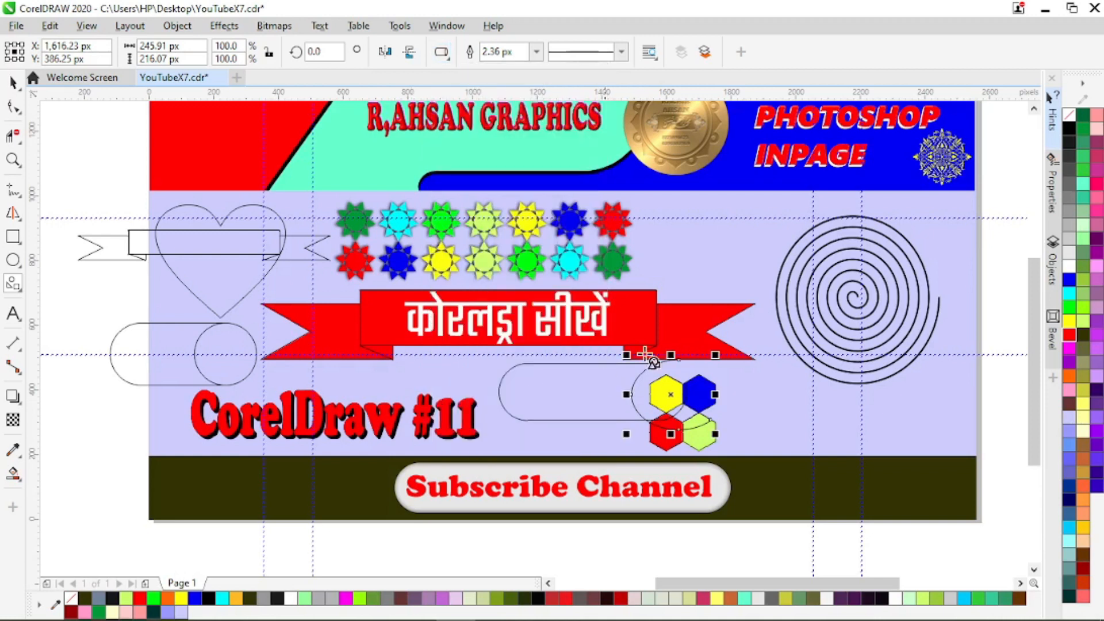
Step: Delete the heart and the horizontal cylinder together
scroll(726, 255, down, 2)
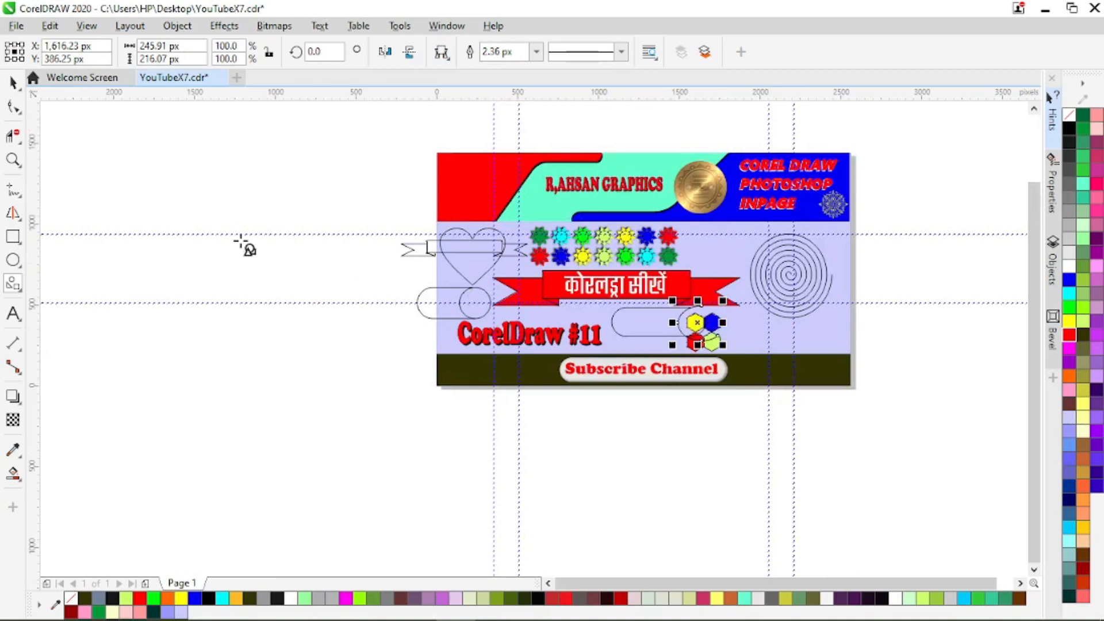
click(12, 82)
drag(303, 214, 517, 324)
key(Delete)
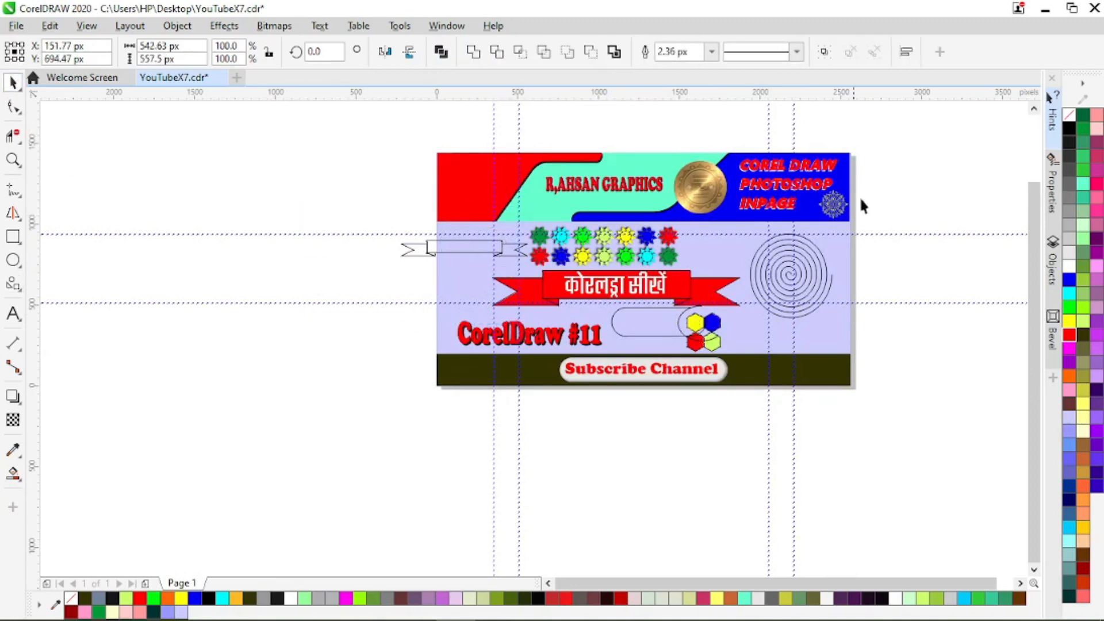
Step: Delete the large spiral from the banner artwork
drag(892, 215, 747, 342)
key(Delete)
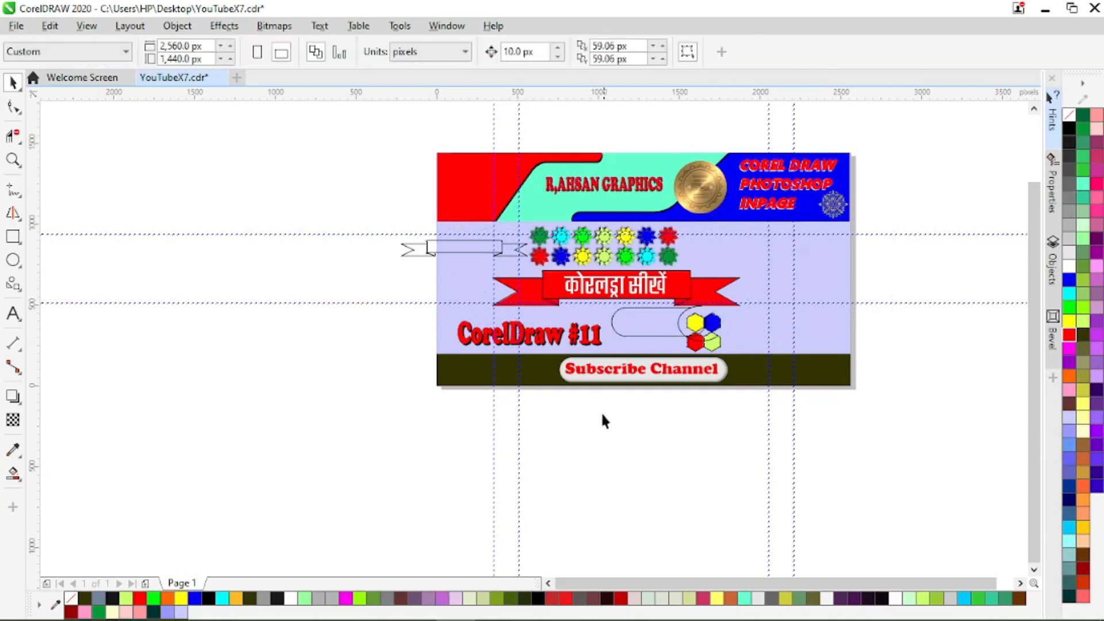
Step: Delete the trimmed ellipse, the rounded rectangle and the unfilled ribbon
drag(700, 303, 704, 309)
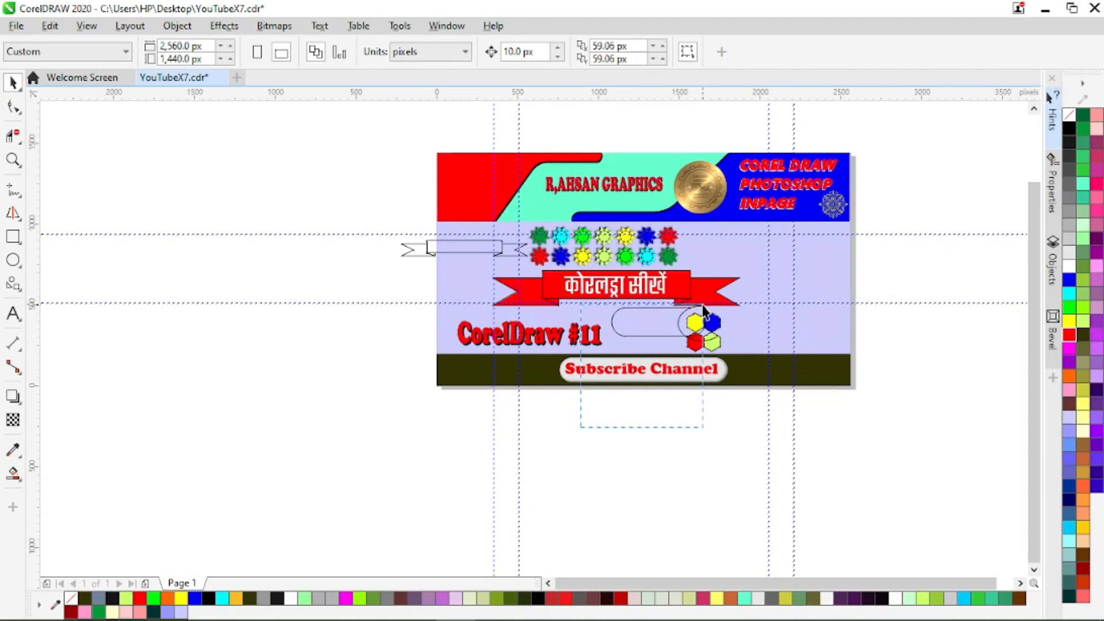
click(676, 324)
key(Delete)
click(655, 331)
key(Delete)
click(439, 246)
key(Delete)
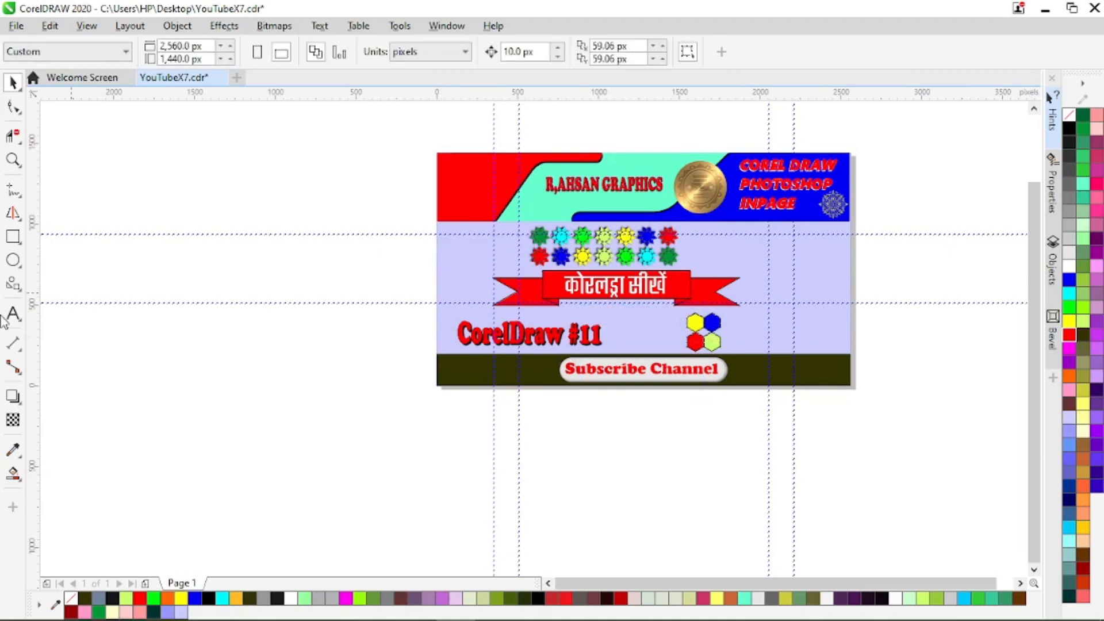
Step: Draw a ribbon banner about 1,096 by 219 px next to the red ribbon and try to reshape its tail with the yellow glyph
click(13, 284)
drag(316, 270, 505, 313)
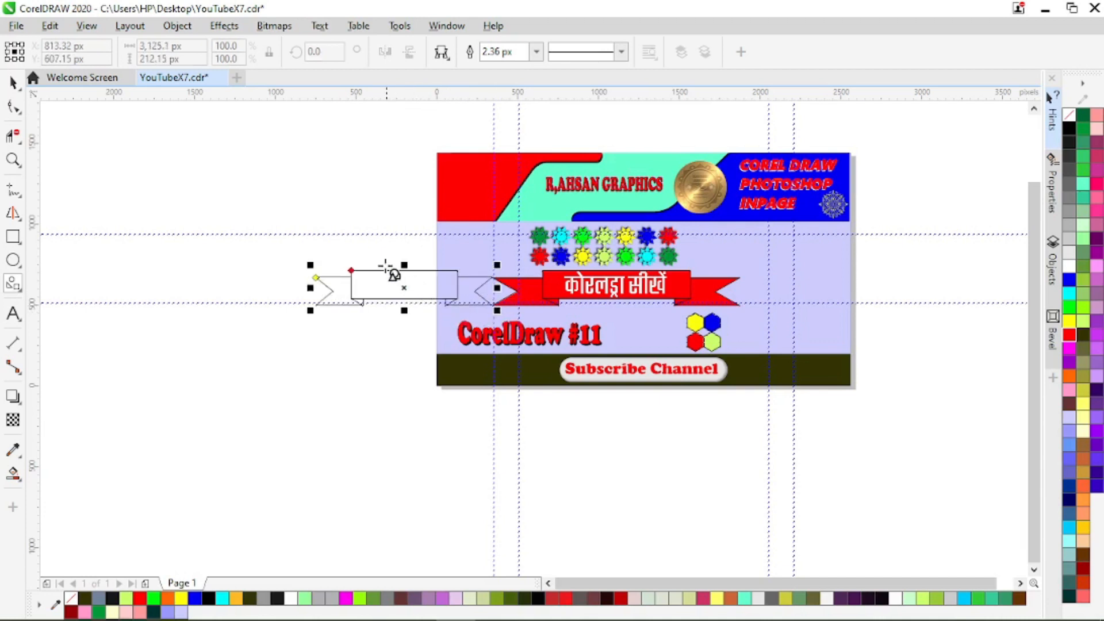
scroll(385, 272, up, 2)
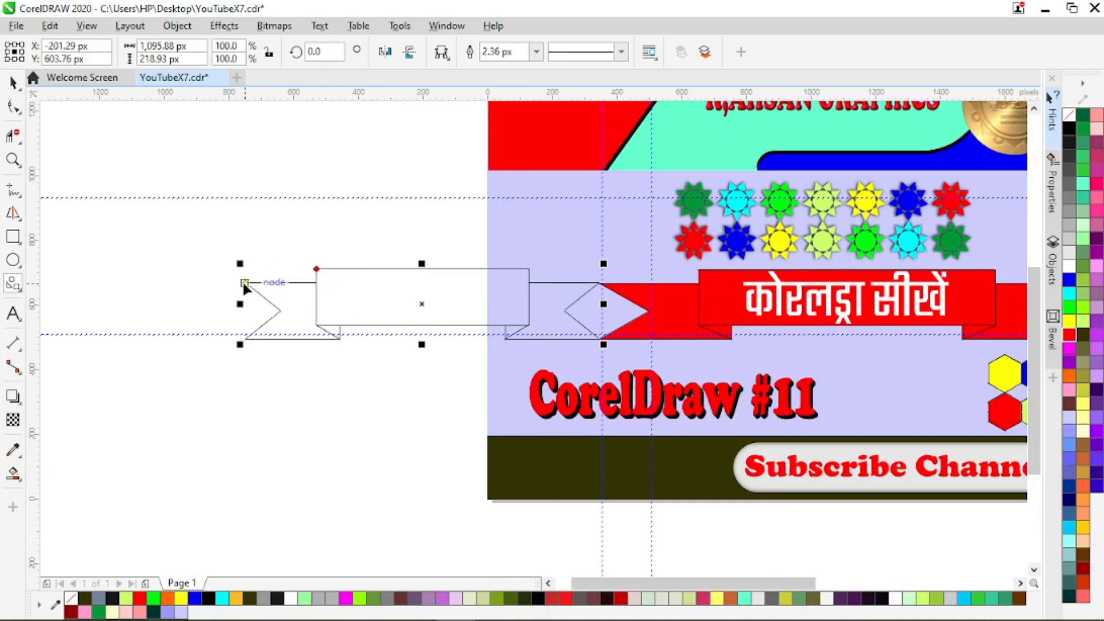
drag(243, 282, 299, 285)
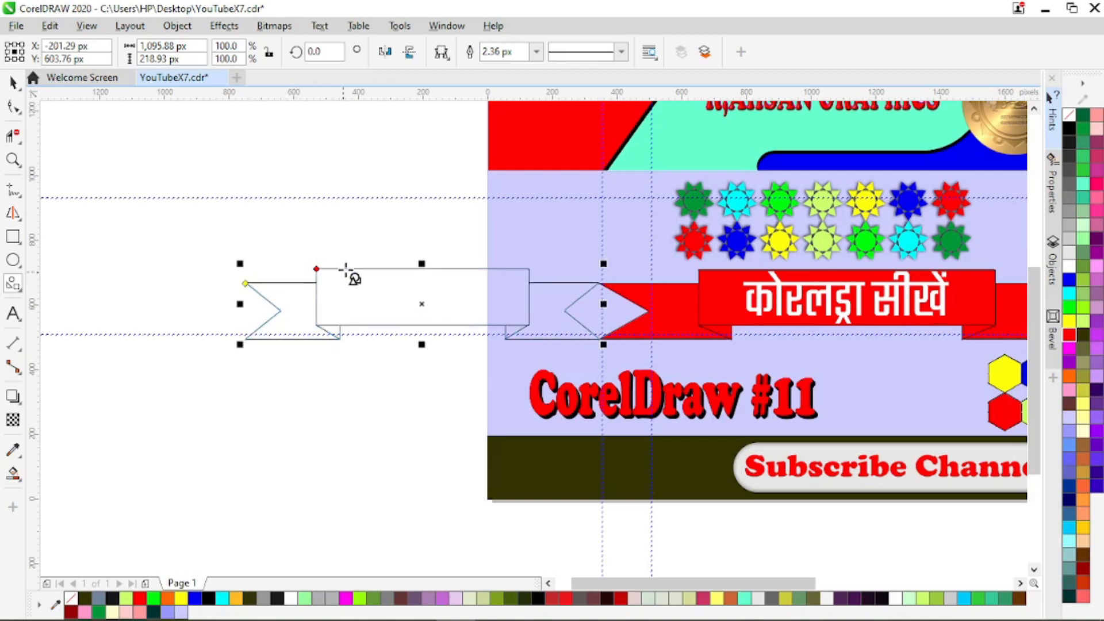